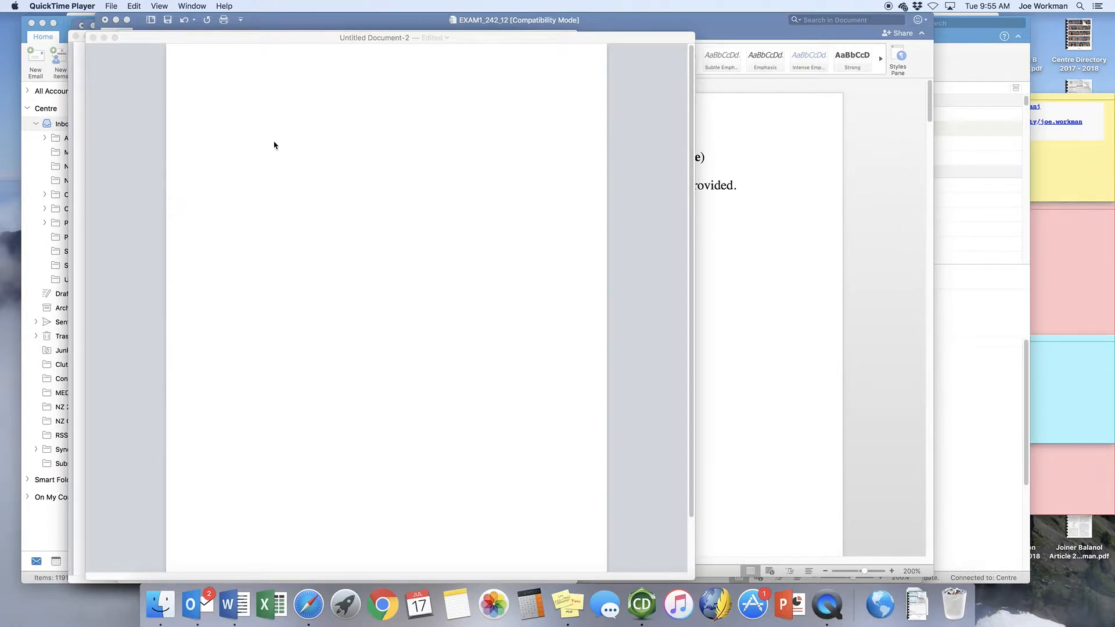
Draw 3,3-dimethylcyclopentene as a five-membered ring with a double bond and two methyl groups near the top of the blank page.
left_click_drag(232, 38, 274, 41)
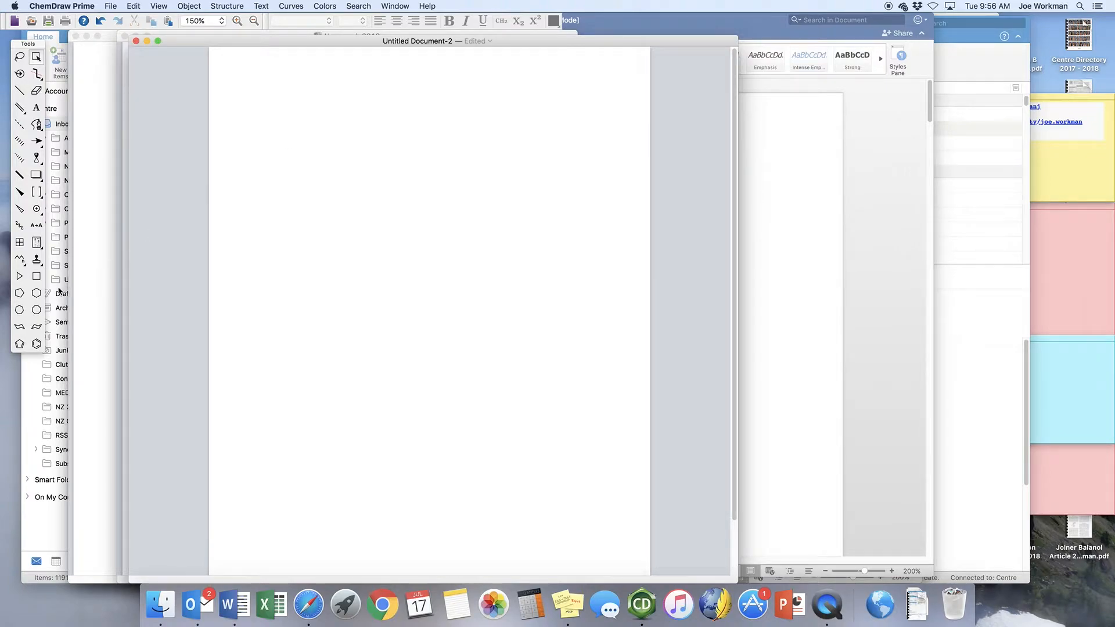
left_click(21, 295)
left_click(273, 106)
left_click_drag(247, 165, 284, 156)
left_click(22, 91)
mouse_move(282, 97)
left_mouse_down()
mouse_move(269, 82)
mouse_move(294, 86)
left_mouse_up()
left_click(274, 110)
Draw a horizontal reaction arrow with a small solid head to the right of the dimethylcyclopentene.
left_click(36, 143)
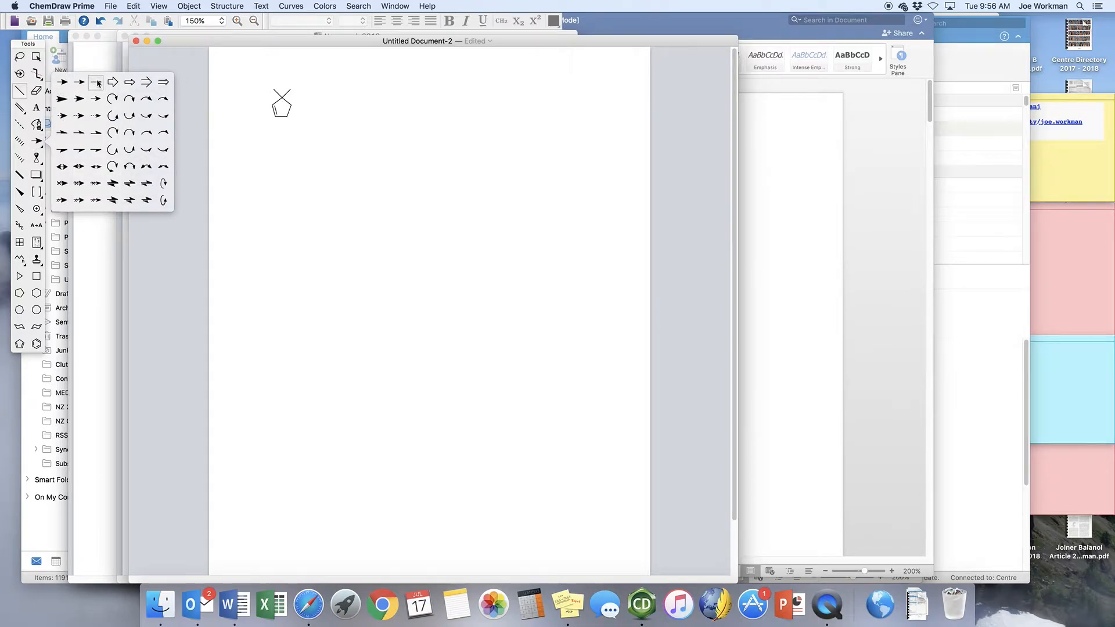
left_click(95, 82)
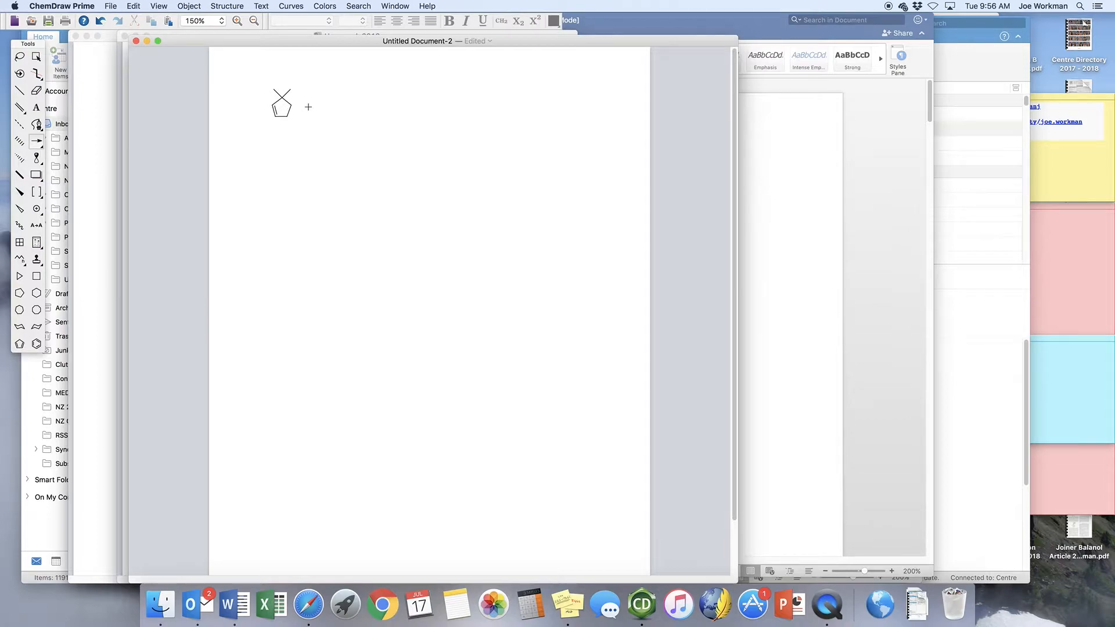
left_click_drag(309, 107, 380, 107)
Add the text label "1. NBS, hv, peroxides" above the reaction arrow.
left_click(36, 108)
left_click(312, 81)
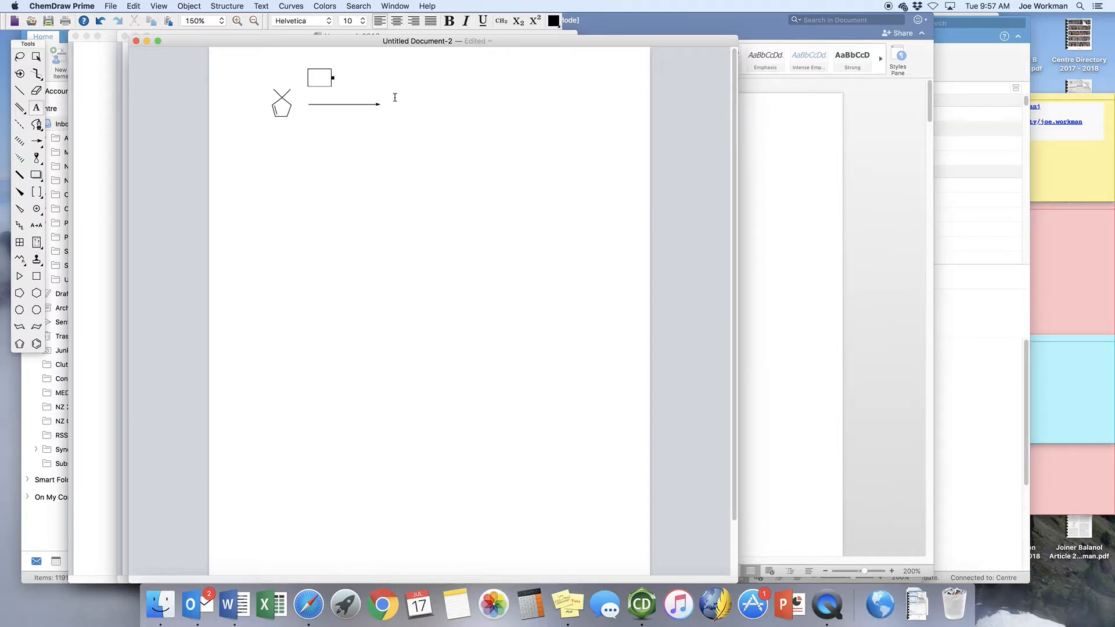
type("1. NBS, hv, peroxides")
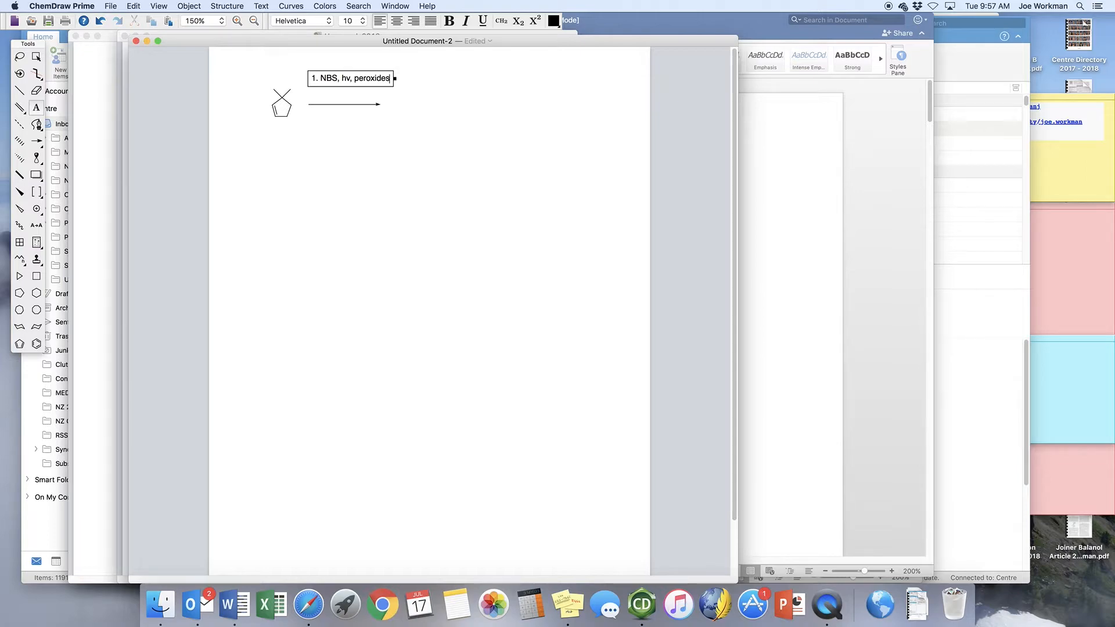
Replace the v in "hv" with the Greek letter ν, using the Symbol font.
double_click(347, 78)
left_click(330, 21)
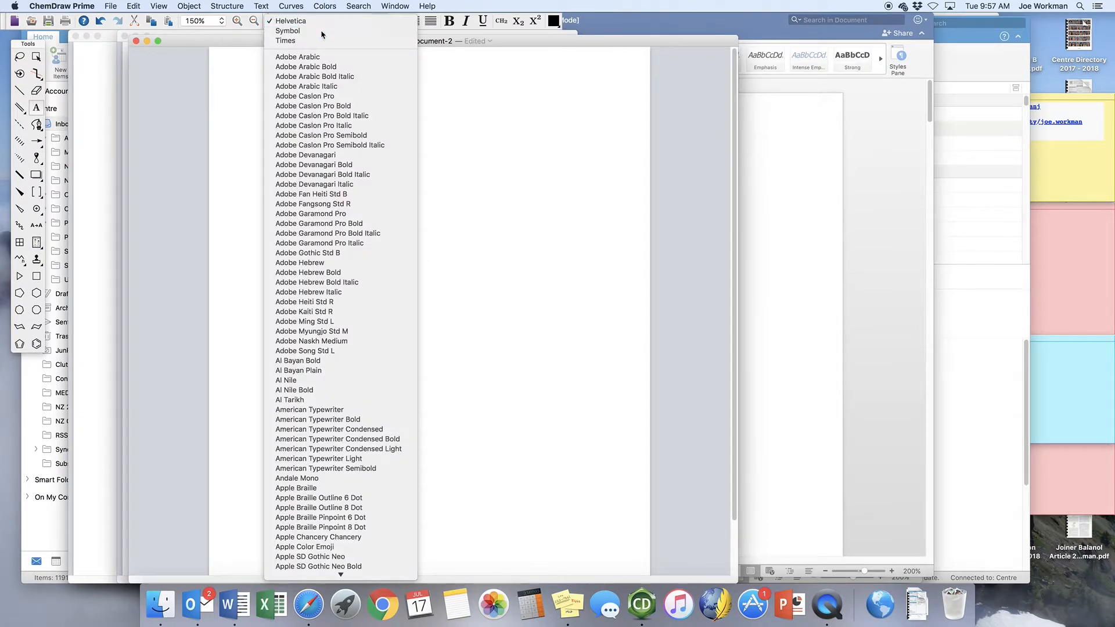
left_click(323, 33)
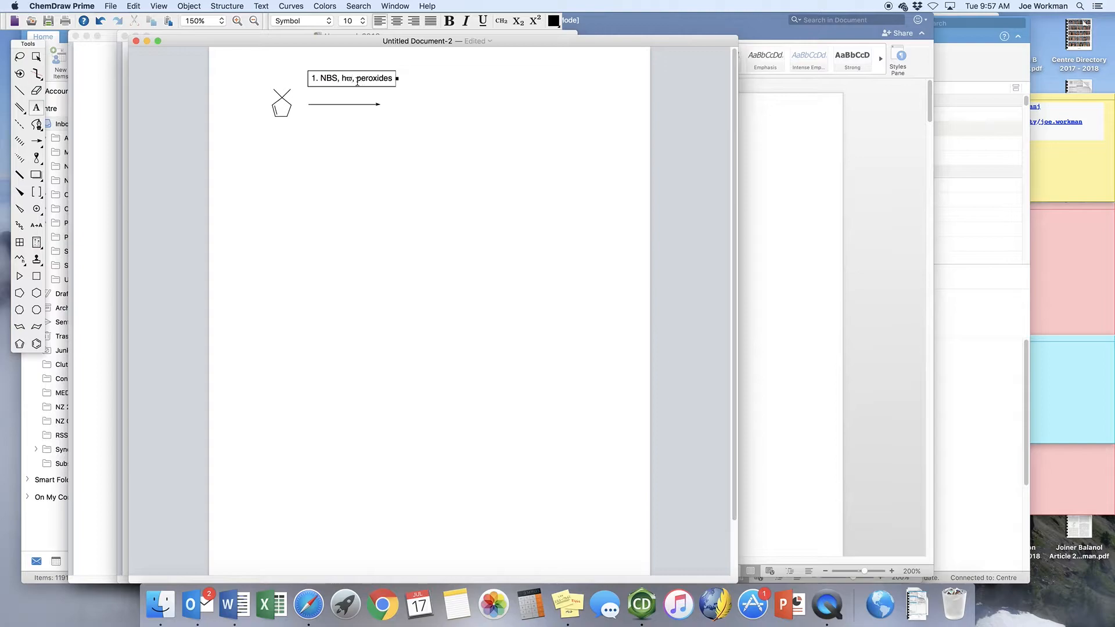
key("BackSpace")
type("n")
Add the second line "2. KOH, EtOH" to the reagent label above the arrow.
left_click(392, 78)
key("Return")
type("2. ")
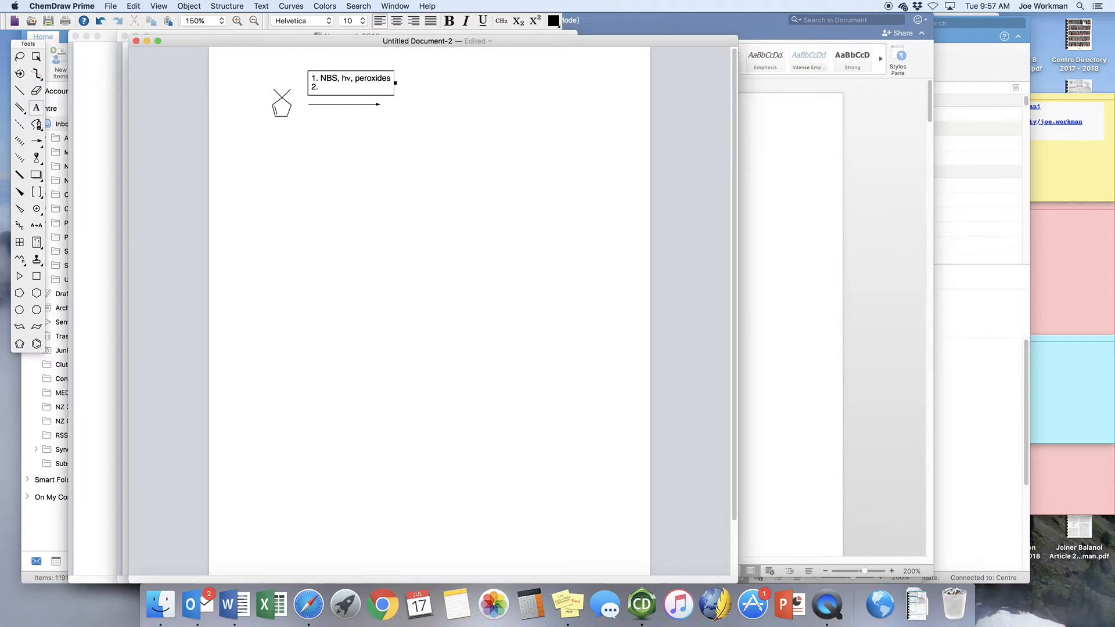
type("KOH, EtOH")
Place the text label "3." just below the start of the reaction arrow.
left_click(312, 116)
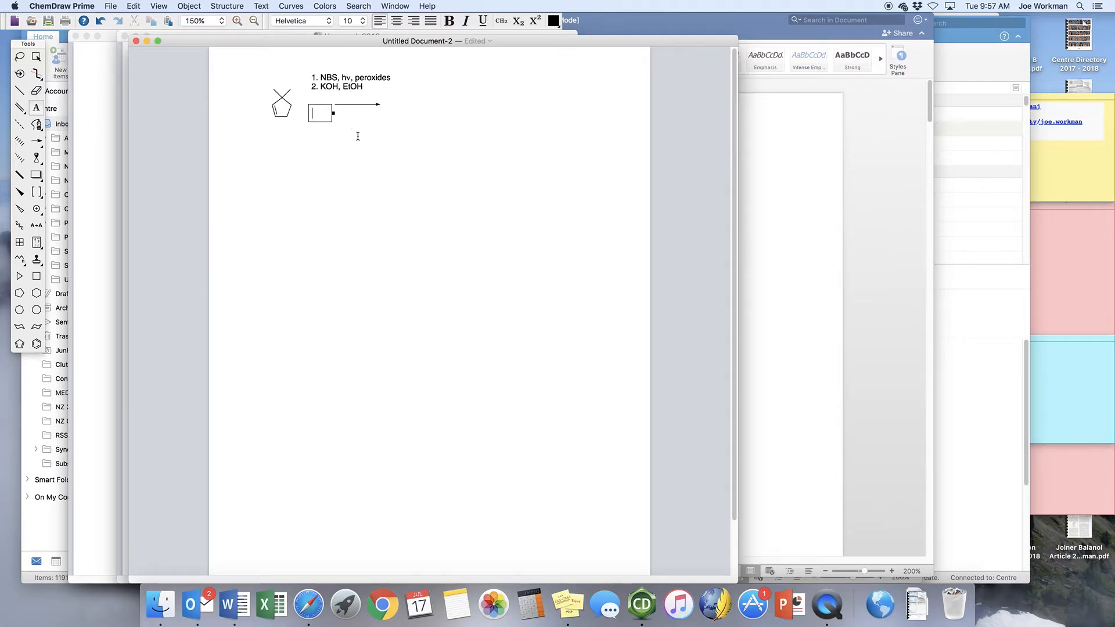
type("3.")
Draw cyclopent-2-enone in the empty area below the arrow, as a five-membered ring with a double bond and an exocyclic C=O.
left_click(19, 294)
left_click(385, 154)
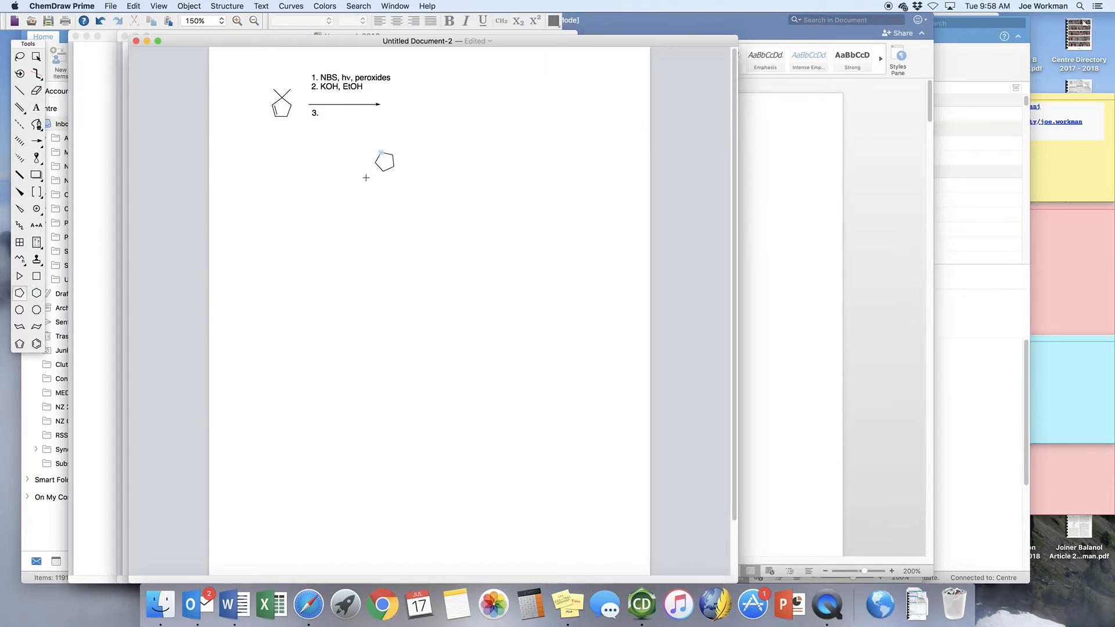
left_click_drag(353, 176, 350, 174)
left_click(22, 95)
left_click(390, 160)
left_click(397, 160)
left_click(376, 157)
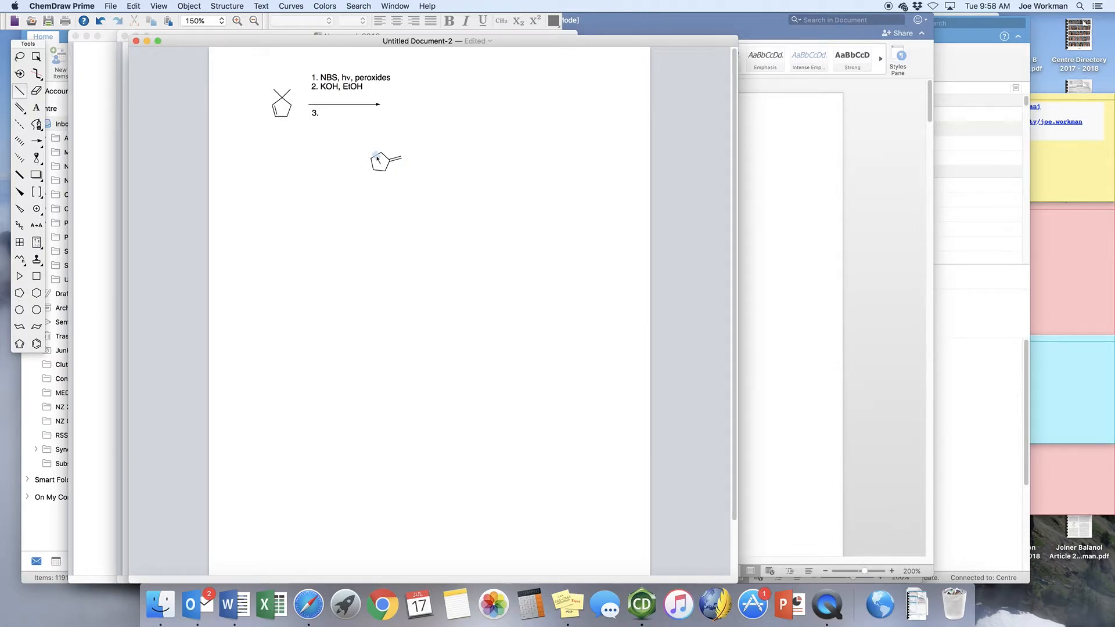
left_click(36, 108)
left_click(401, 157)
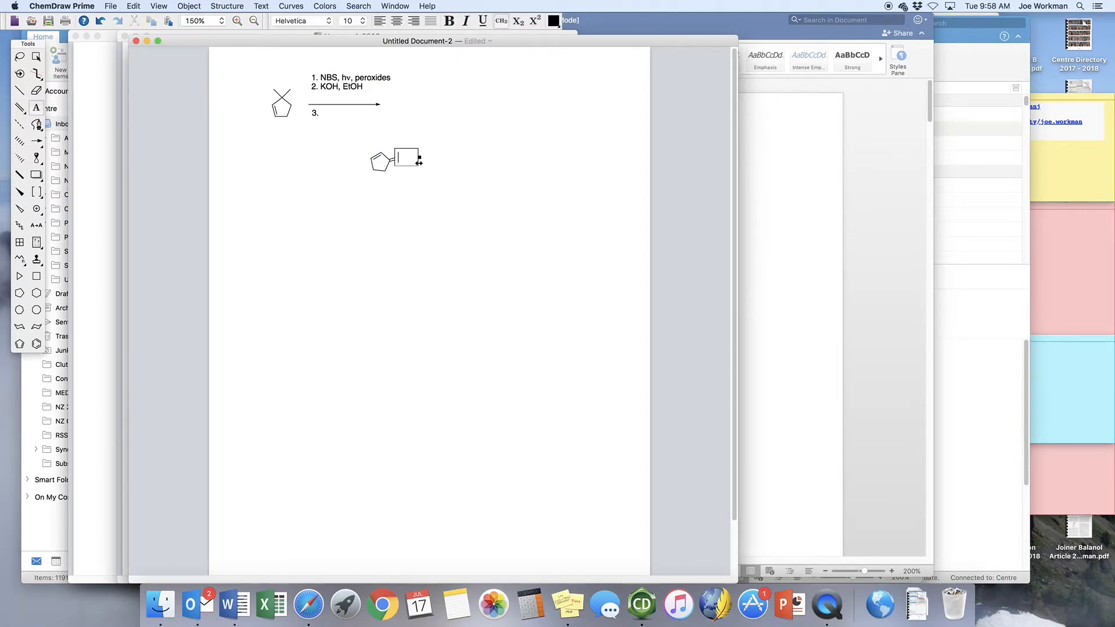
type("O")
key("Escape")
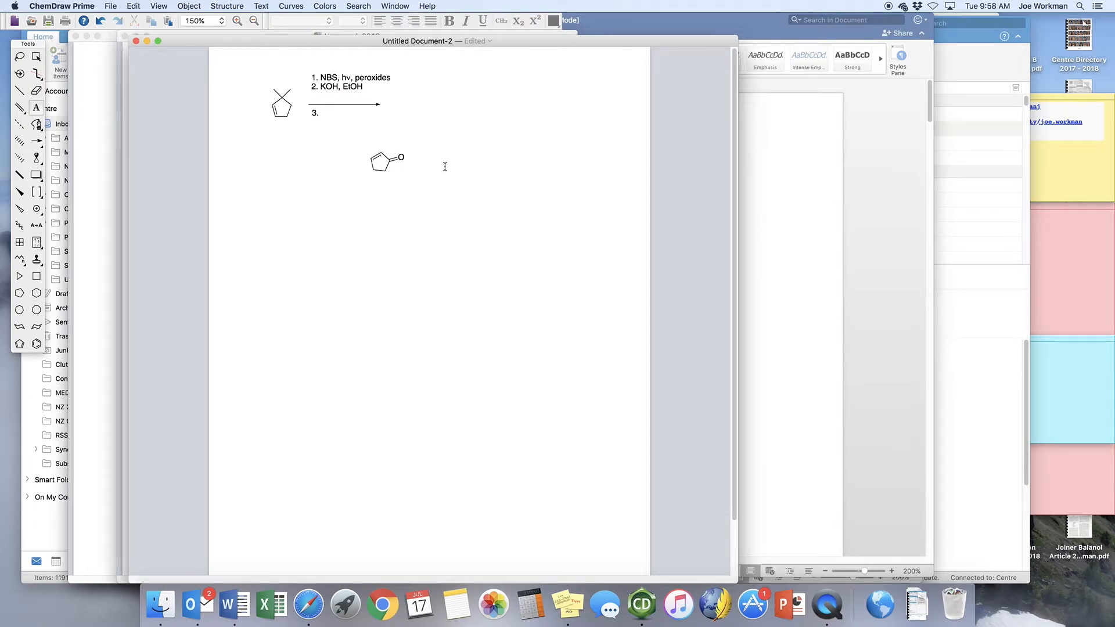
Add the text label ", Δ" beside the cyclopentenone, using the Symbol font for the delta.
left_click(416, 160)
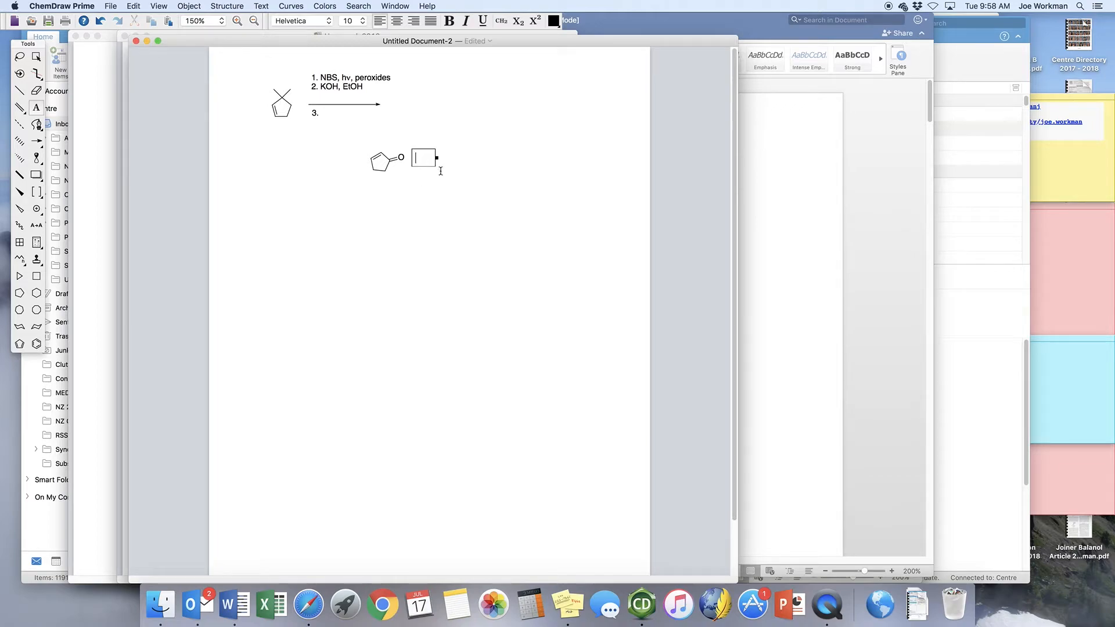
type(", d")
key("shift+Left")
left_click(328, 21)
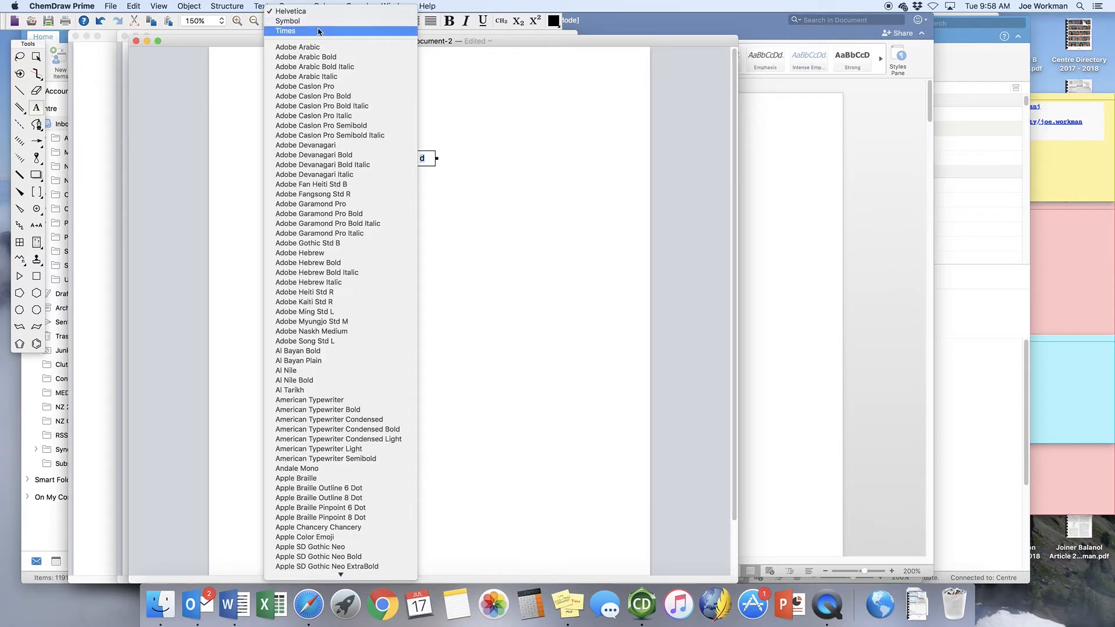
left_click(314, 21)
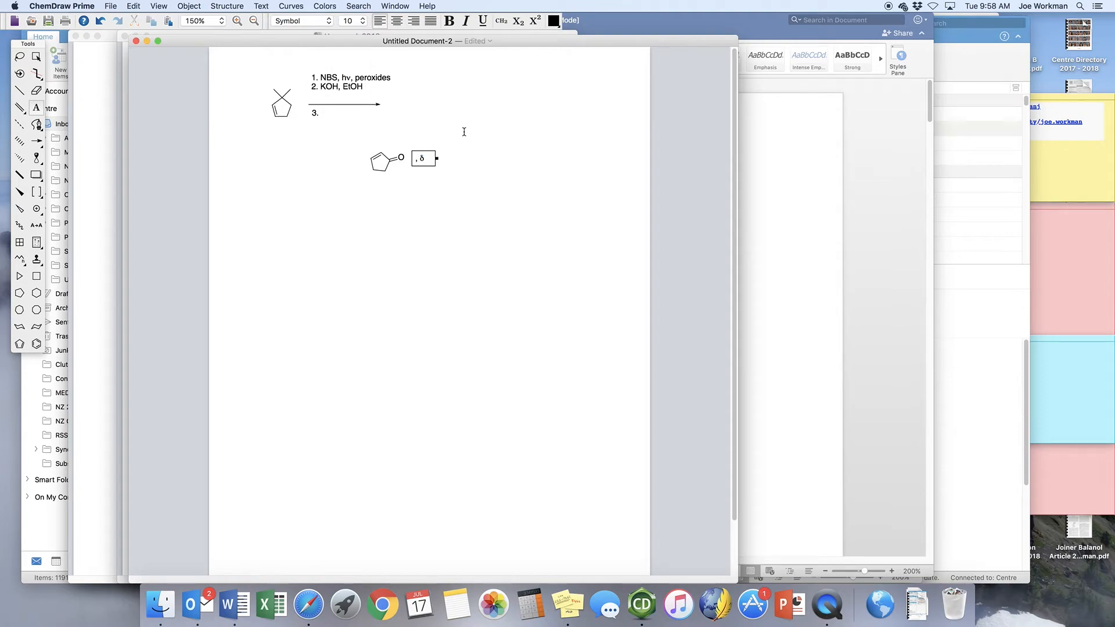
key("shift+Left")
type("D")
Move the cyclopentenone and its ", Δ" label under the arrow beside "3.", and lower the "3." to line up with them.
left_click(19, 56)
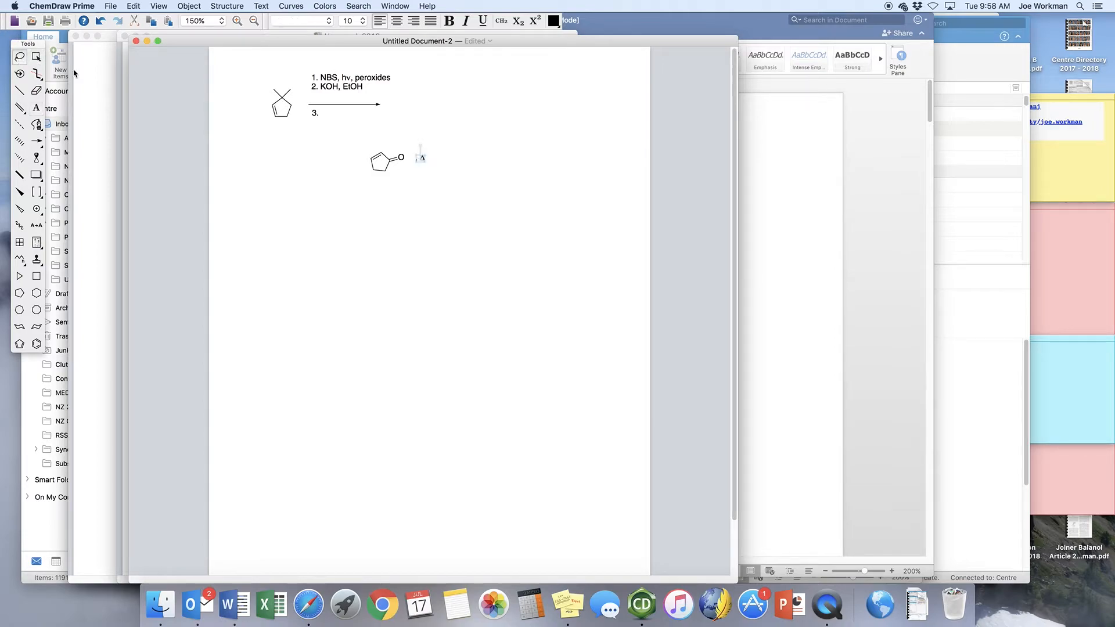
mouse_move(422, 158)
left_mouse_down()
mouse_move(377, 137)
mouse_move(358, 181)
mouse_move(438, 187)
mouse_move(345, 120)
left_mouse_up()
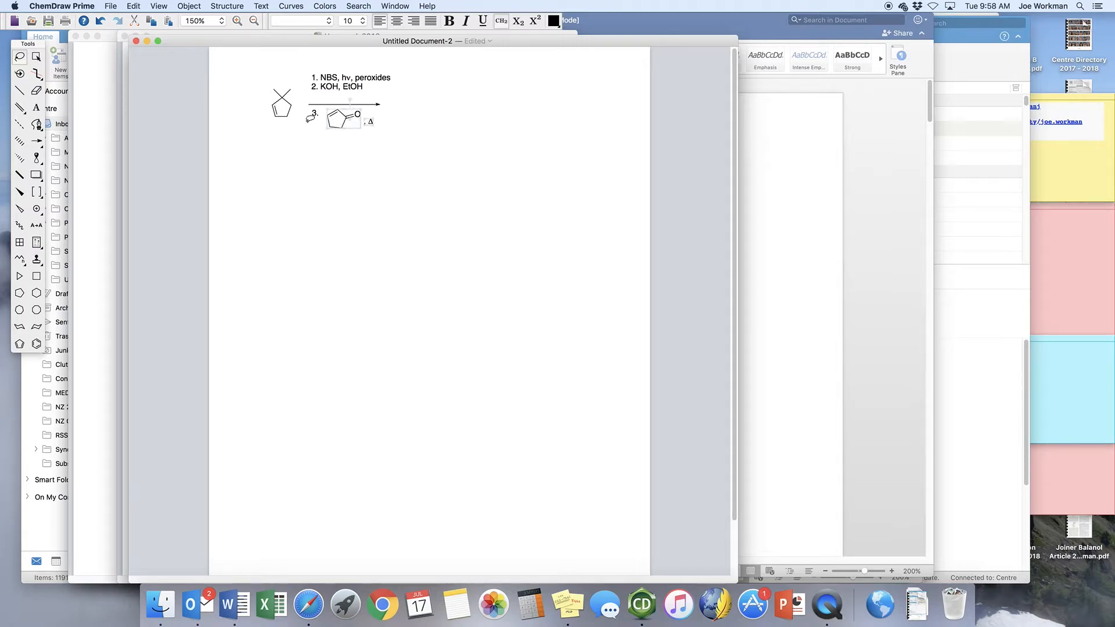
left_click(313, 115)
left_click_drag(315, 120, 315, 121)
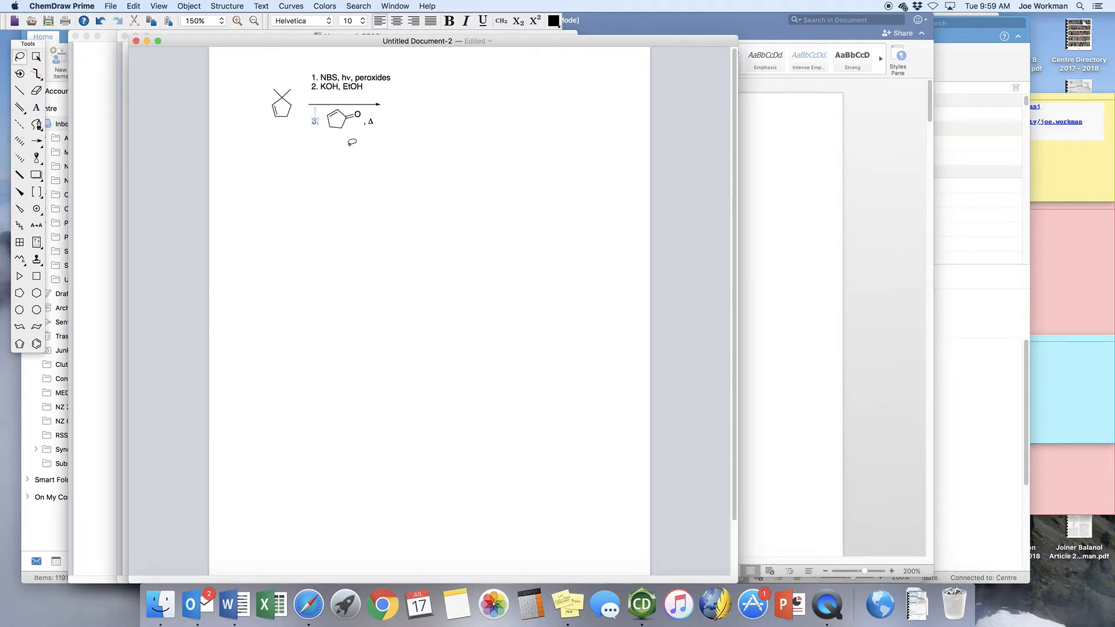
left_click(388, 167)
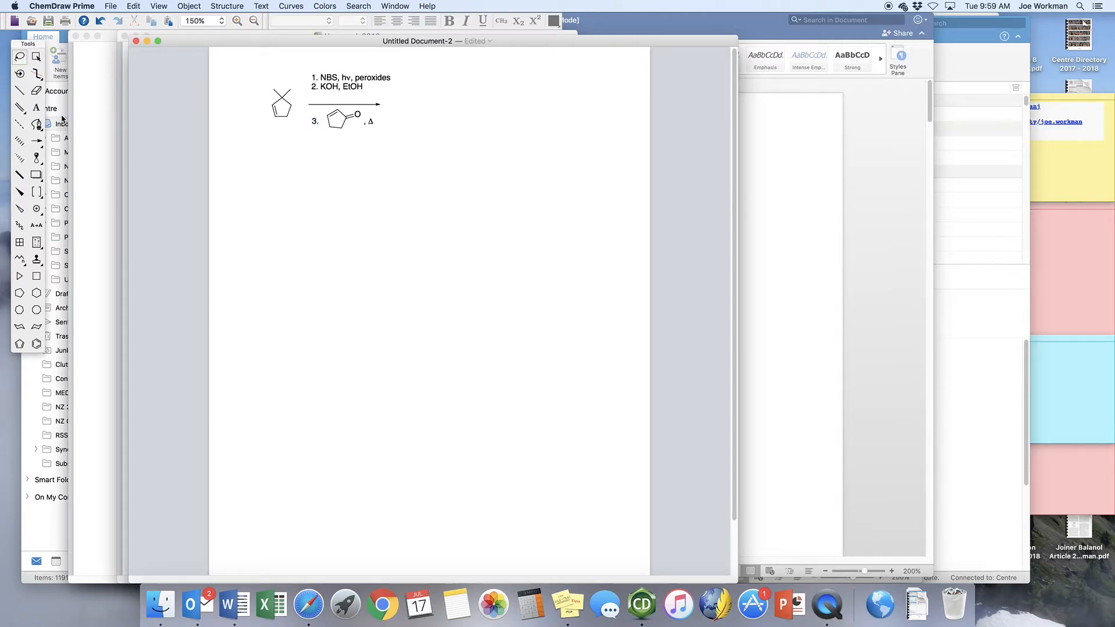
Add the text label "4. D2, Pd" below the third reagent line, with the 2 as a subscript.
left_click(36, 107)
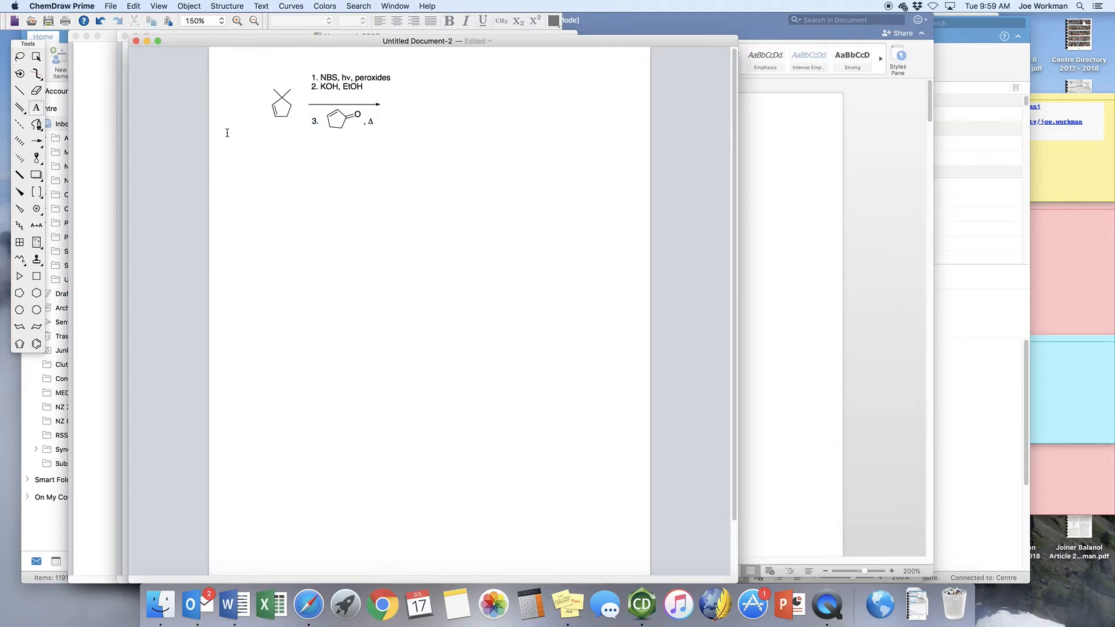
left_click(315, 138)
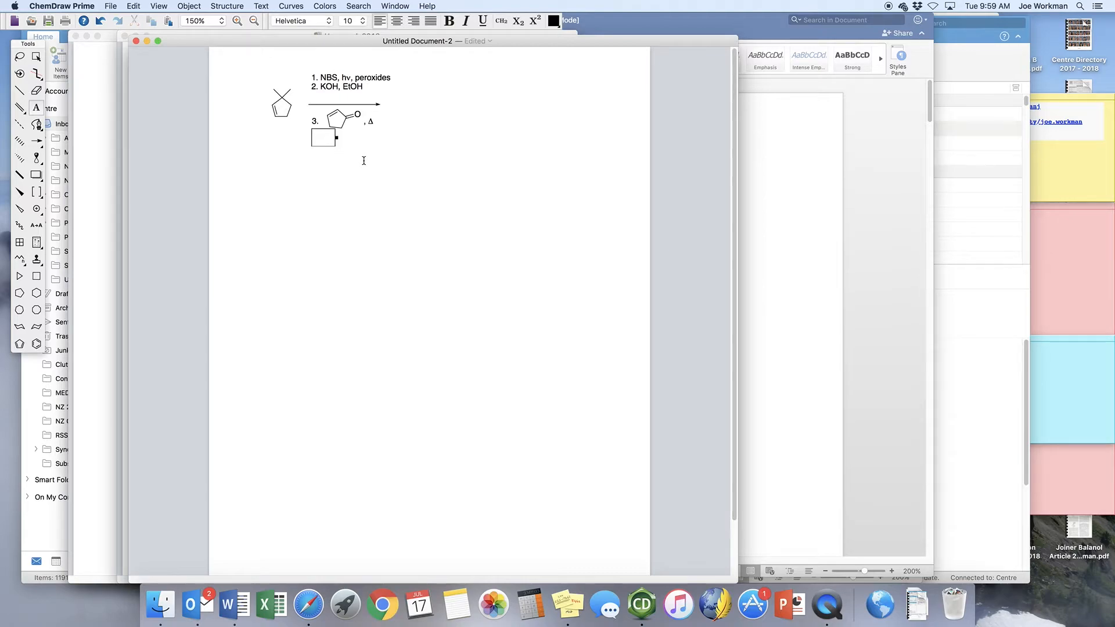
type("4. D2, Pd")
key("Left")
key("Left")
key("shift+Left")
left_click(502, 23)
Move the "4. D2, Pd" label slightly down, away from the cyclopentenone.
left_click(20, 56)
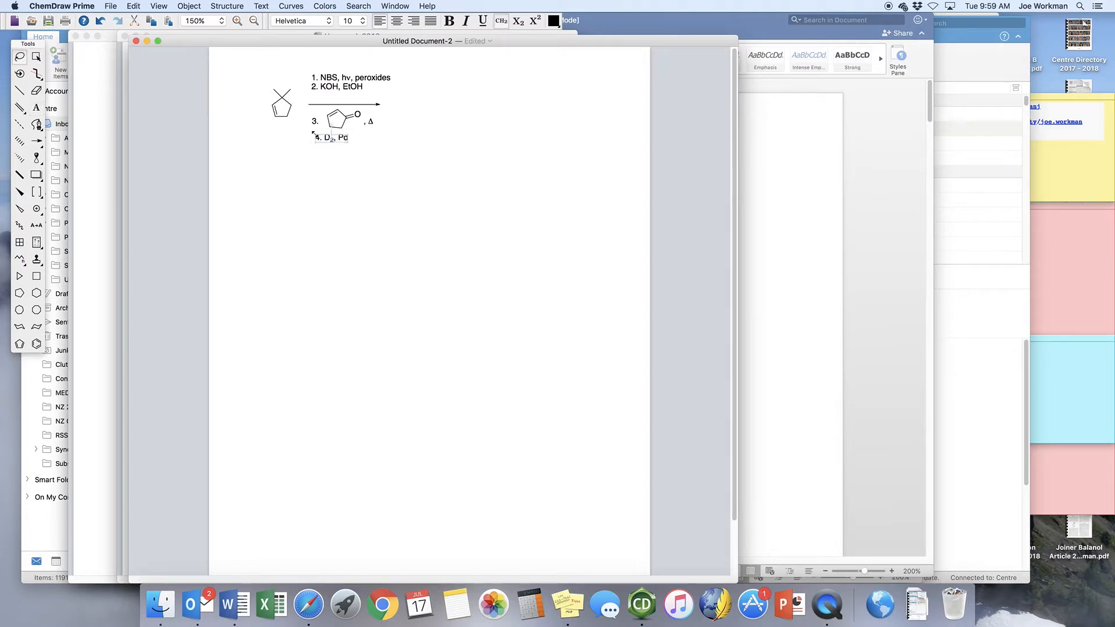
left_click_drag(329, 140, 326, 144)
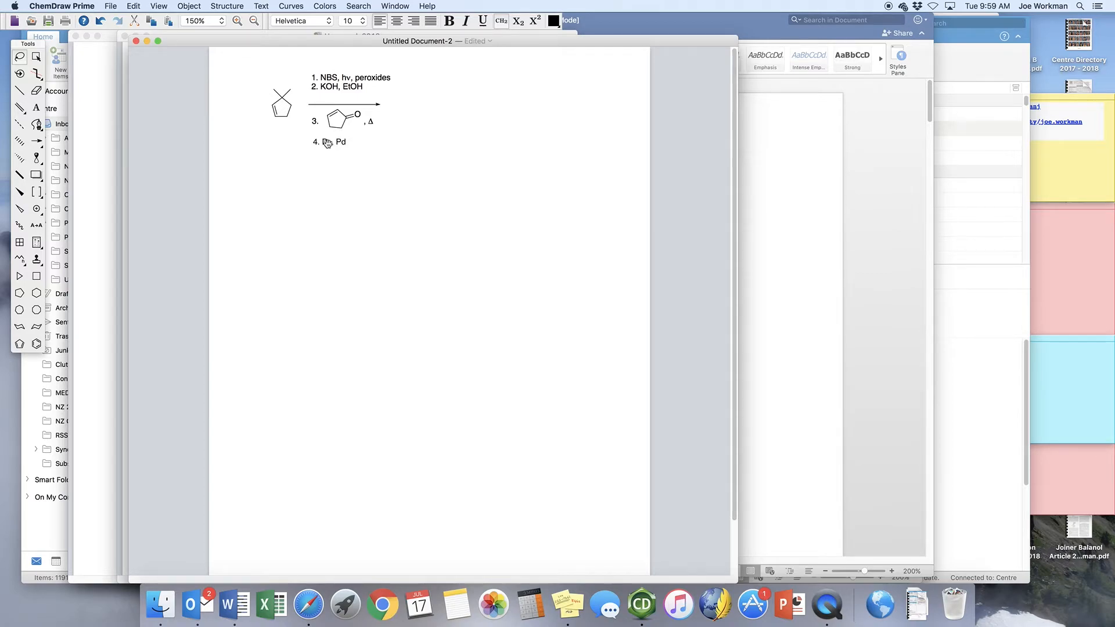
left_click(355, 182)
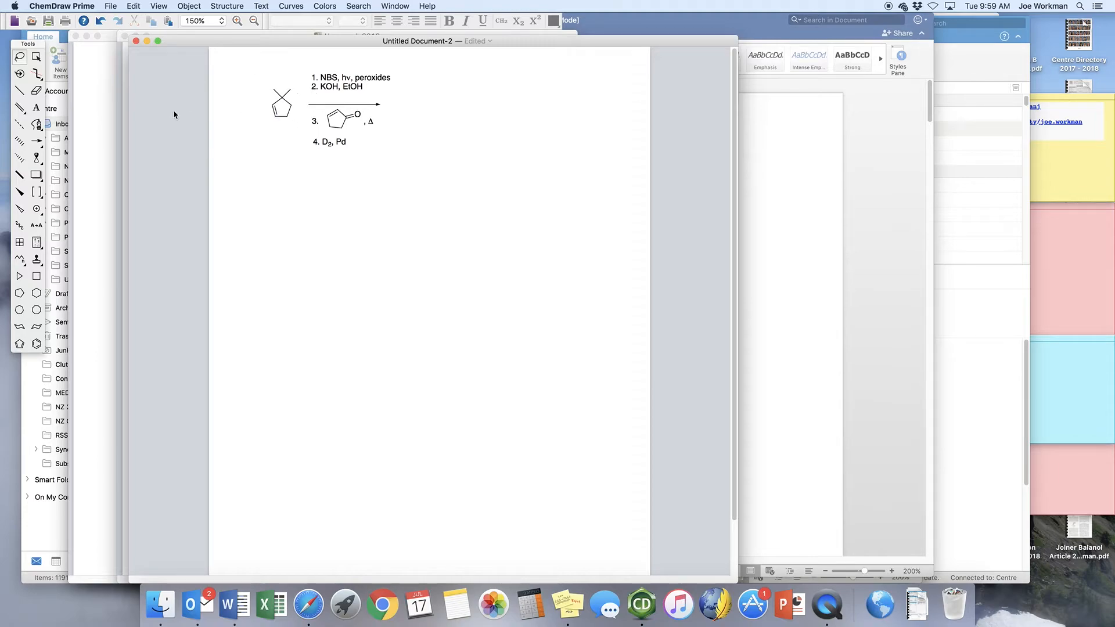
Select the entire reaction scheme, including the structures, arrow and reagent labels, and copy it.
left_click(36, 56)
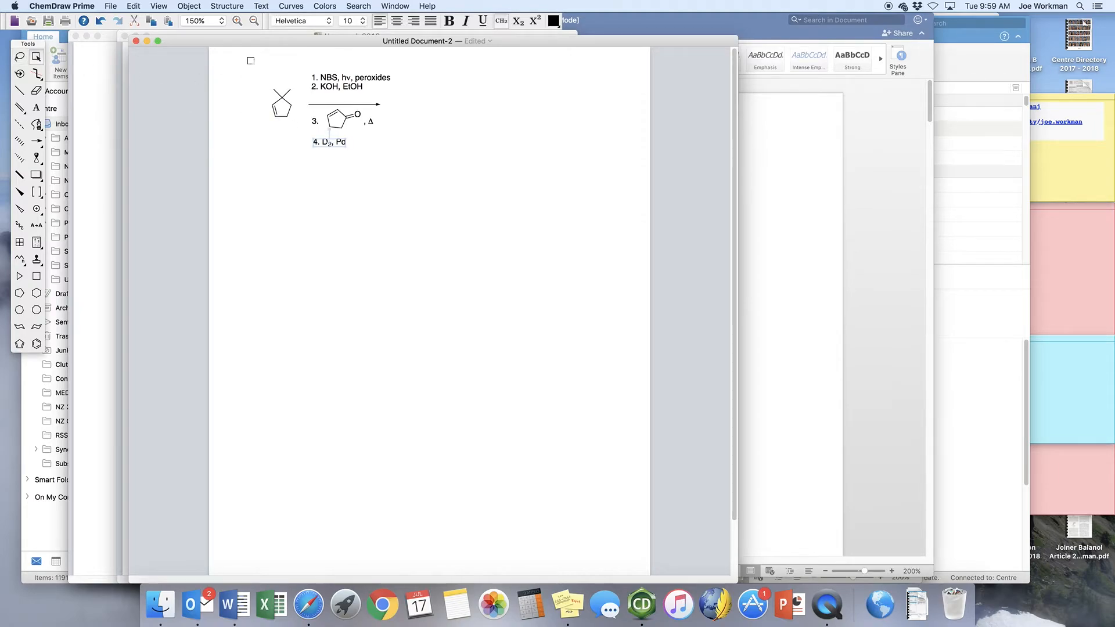
left_click_drag(246, 55, 417, 171)
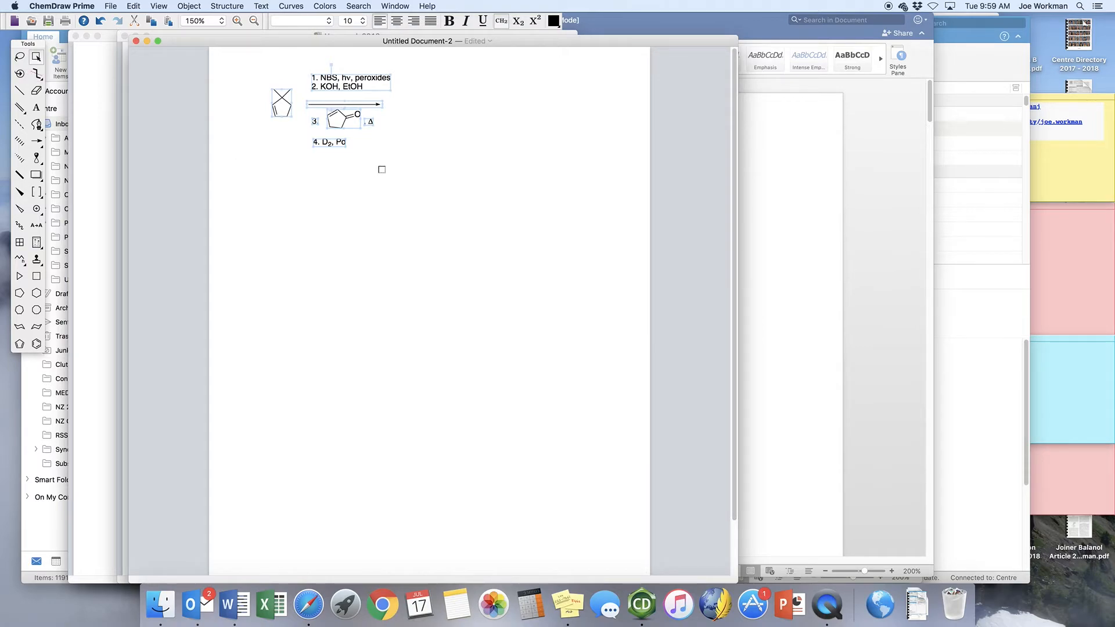
left_click(133, 5)
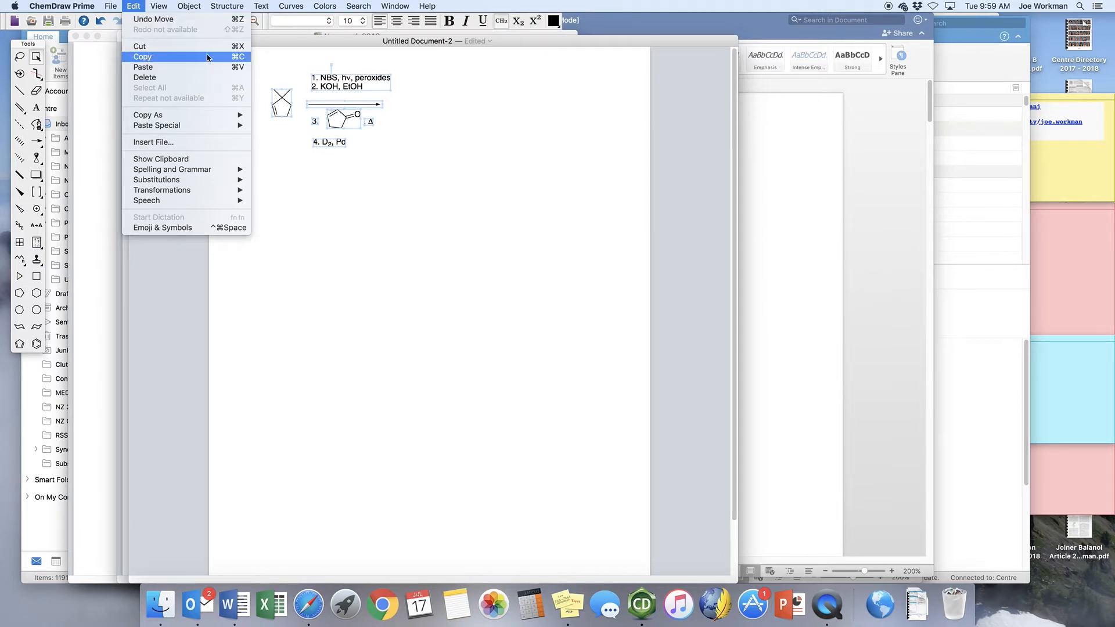
left_click(233, 59)
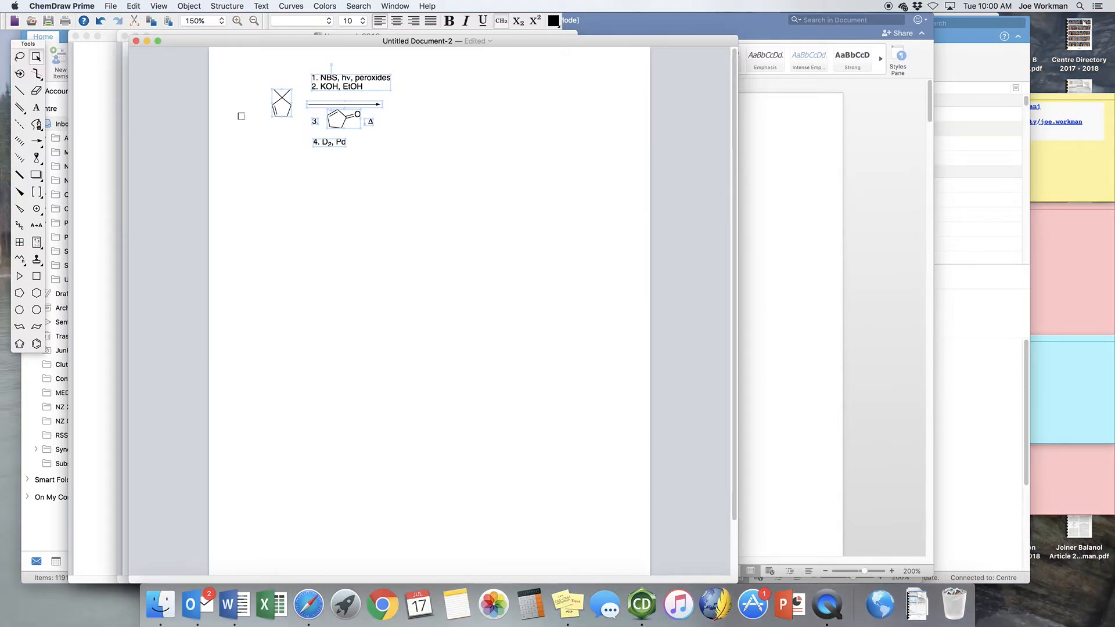
Switch to the Word exam document, paste the copied scheme under question 1, and remove the indent in front of it.
left_click(237, 607)
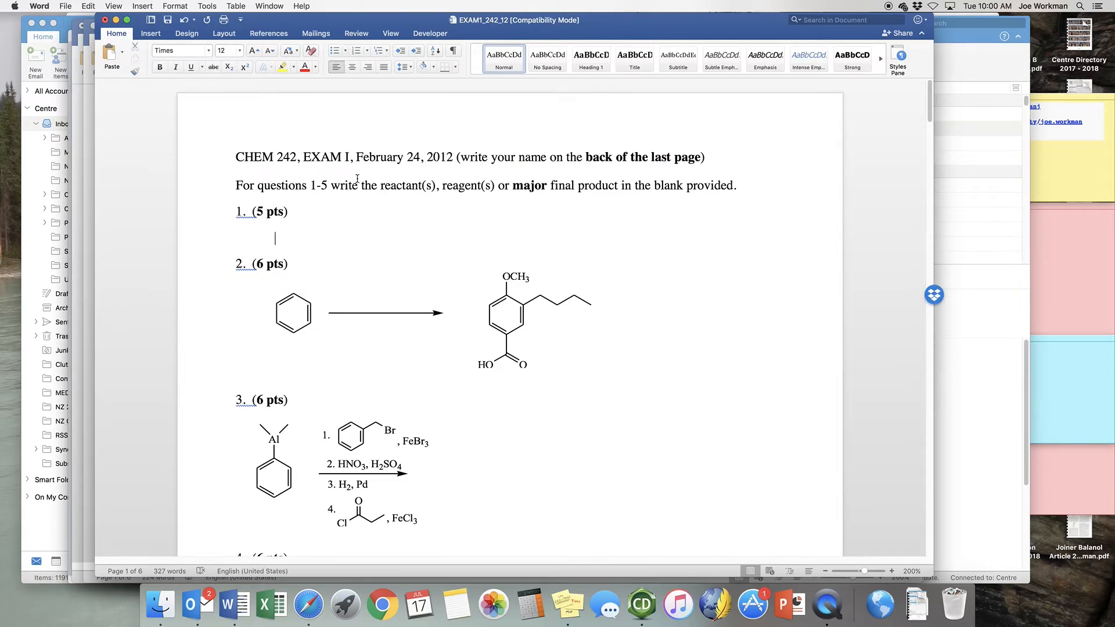
key("super+v")
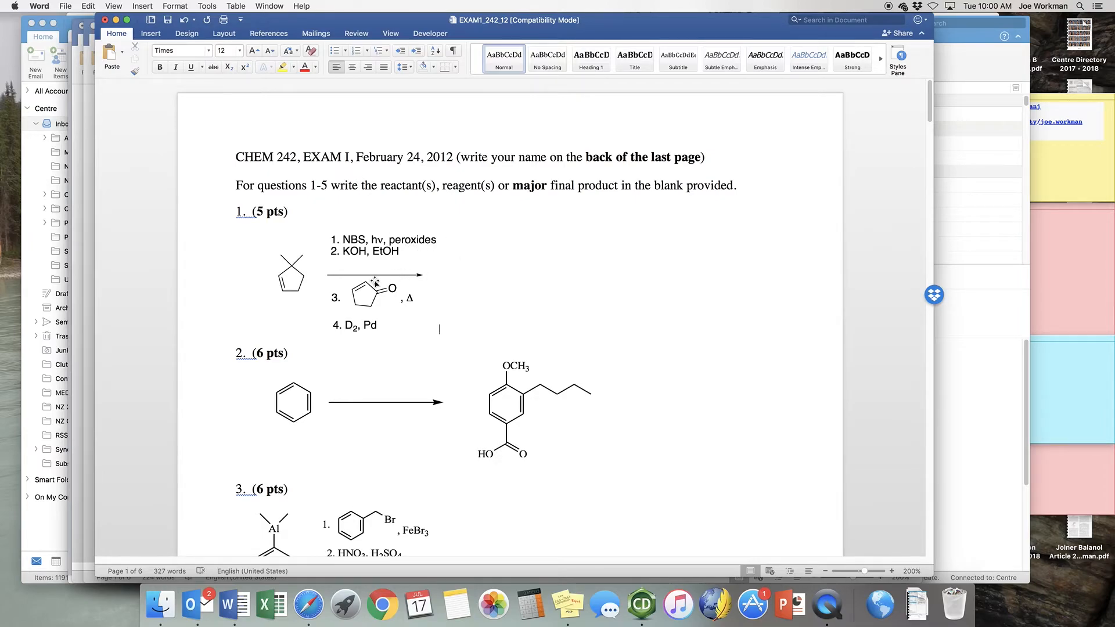
left_click(271, 282)
key("BackSpace")
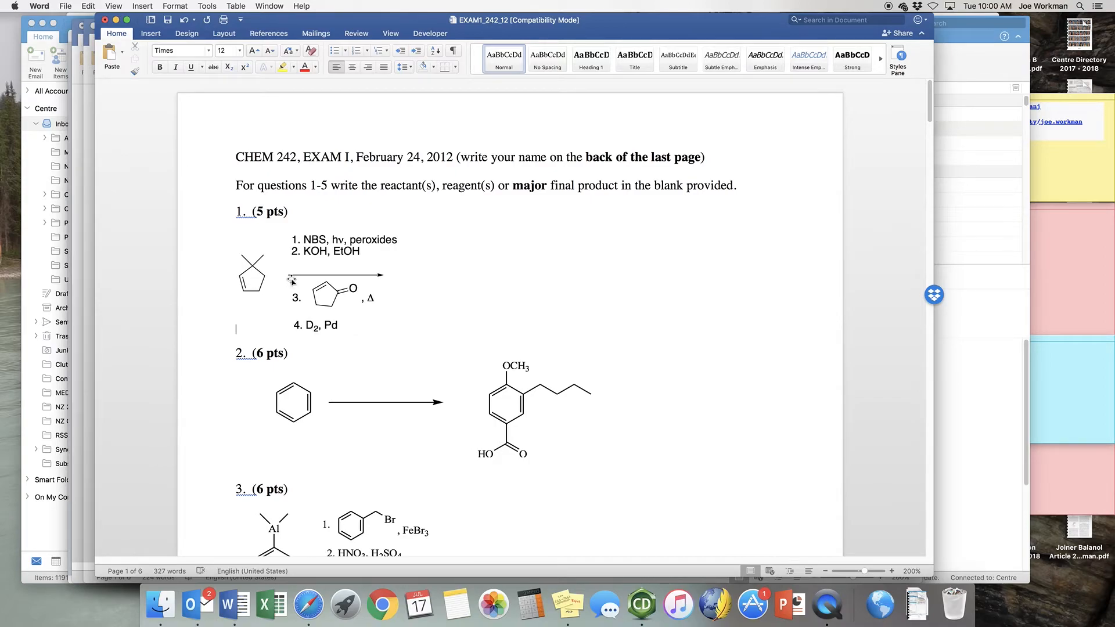
Try centring the pasted scheme under question 1, and set it back to left alignment.
left_click(292, 282)
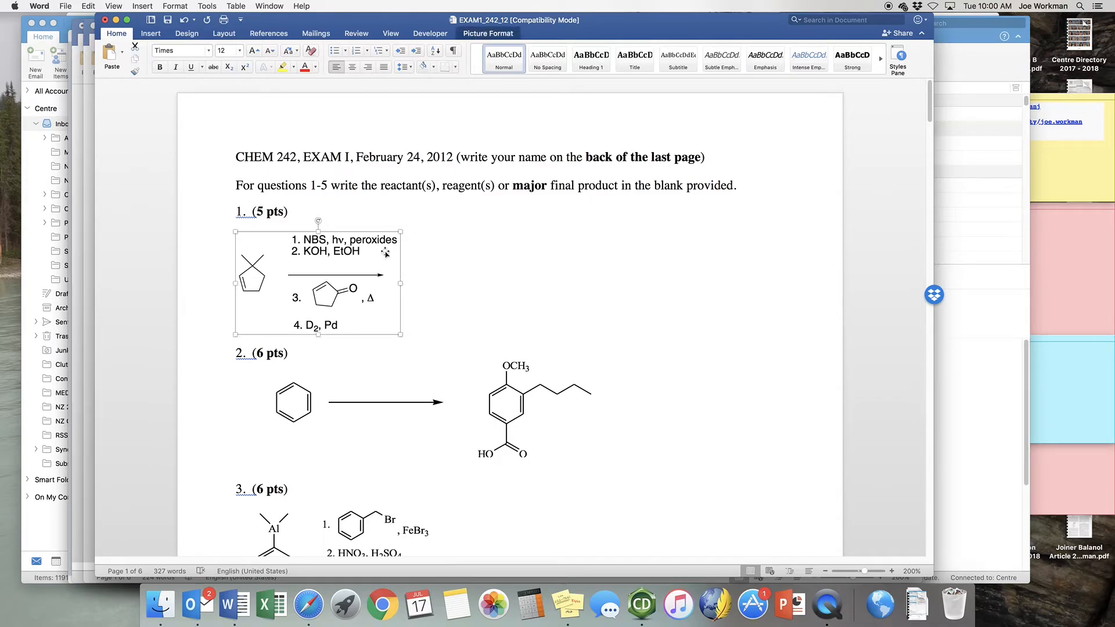
left_click(352, 67)
left_click(395, 272)
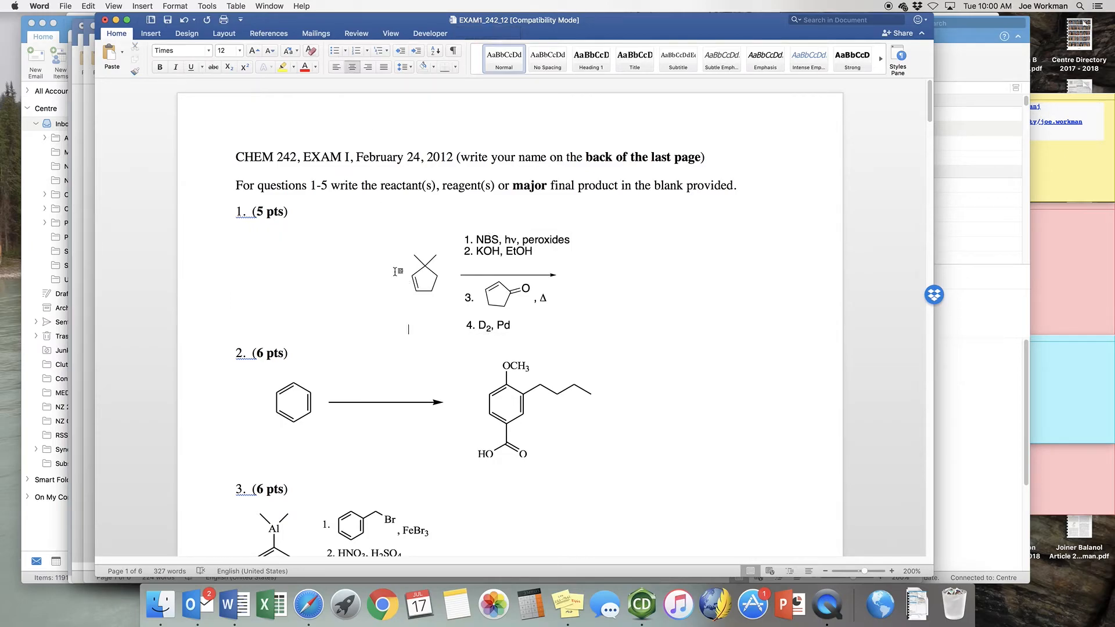
key("super+l")
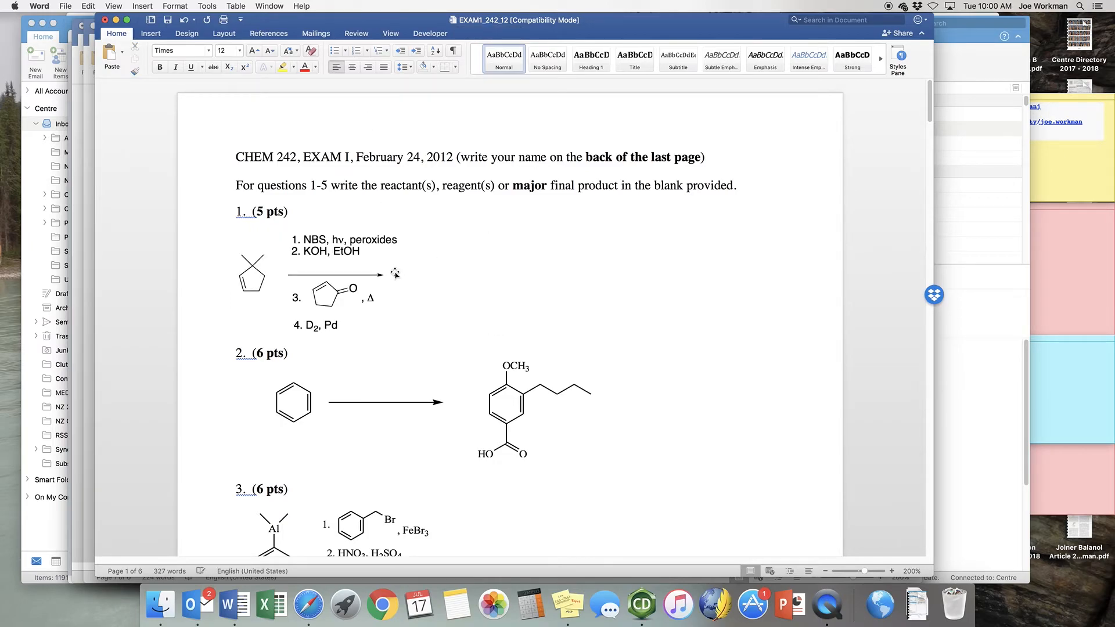
Indent the pasted scheme by two tab stops and switch back to ChemDraw.
key("Tab")
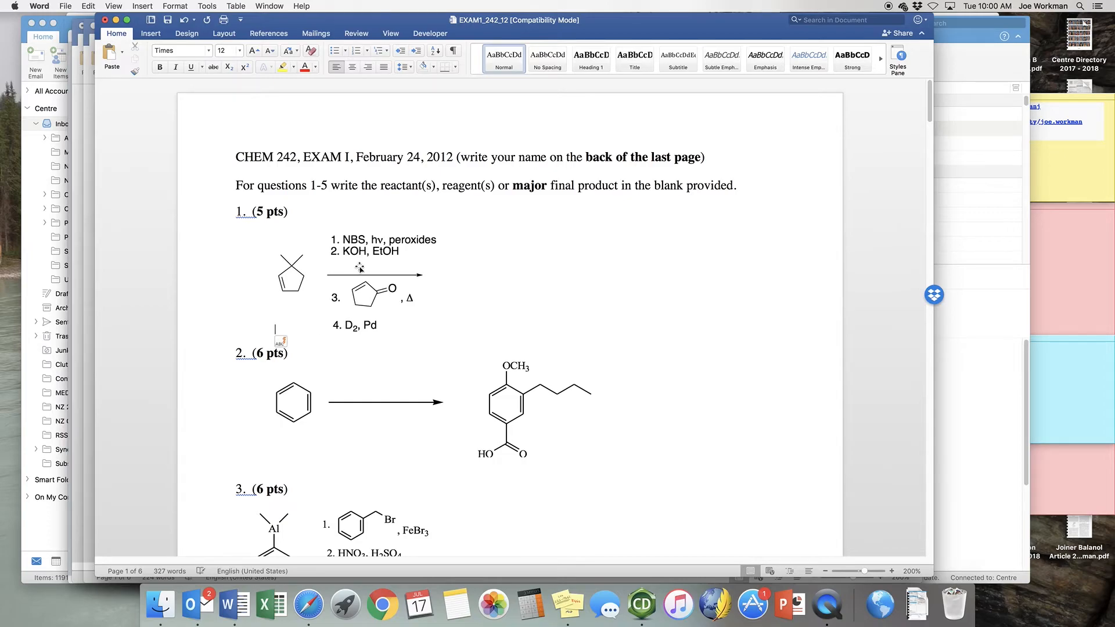
key("Tab")
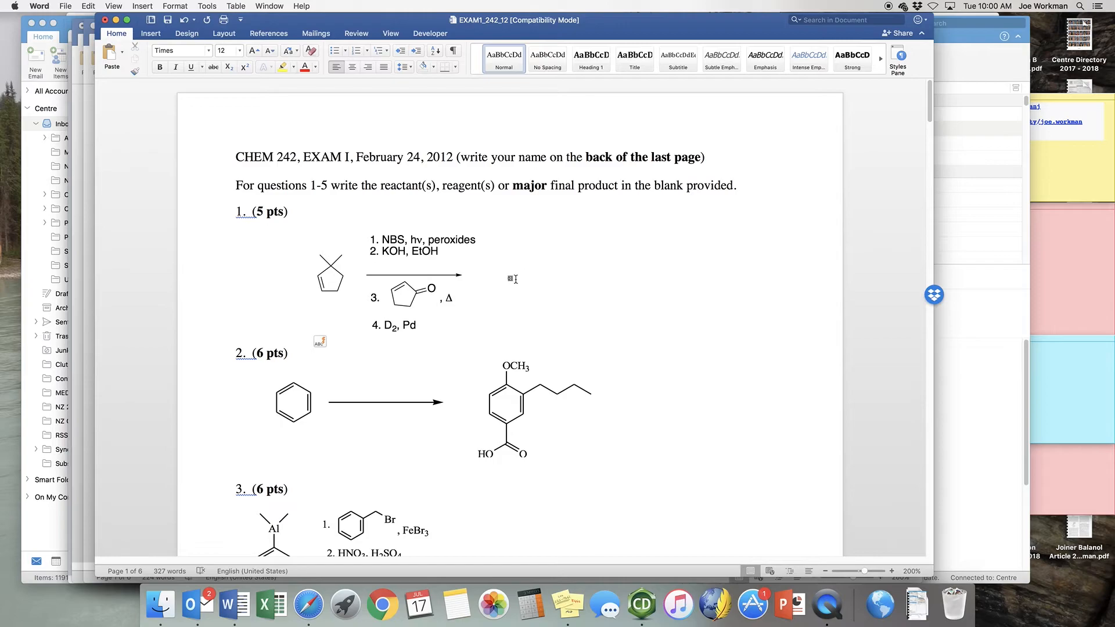
key("super+Tab")
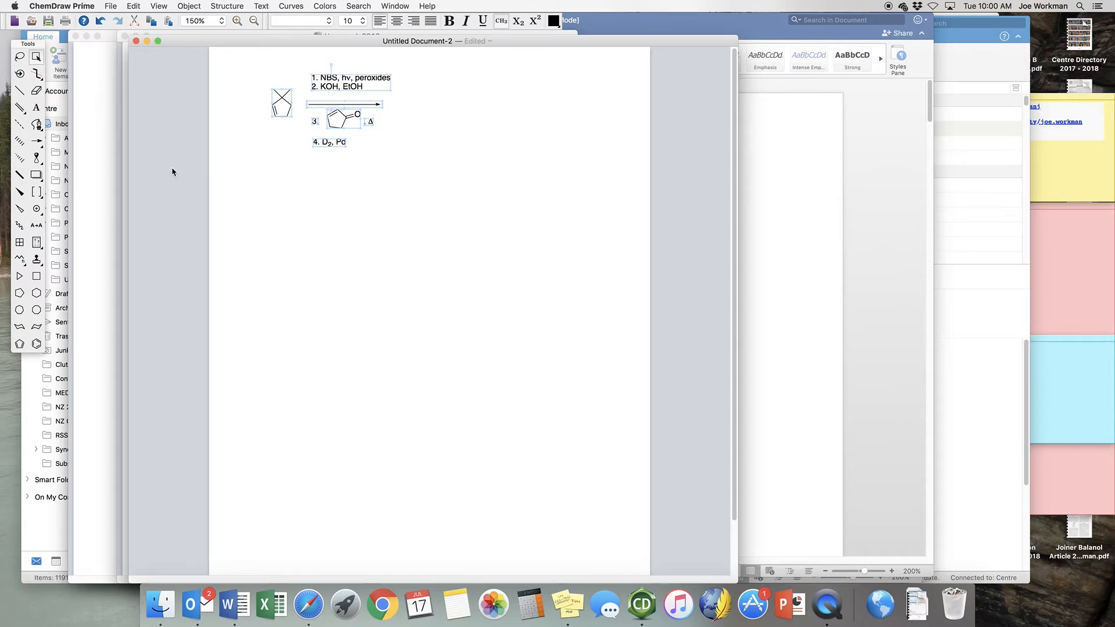
Duplicate the dimethylcyclopentene starting material to the right of the reaction arrow and add a second ring double bond to make the diene.
left_click(20, 57)
left_click(293, 140)
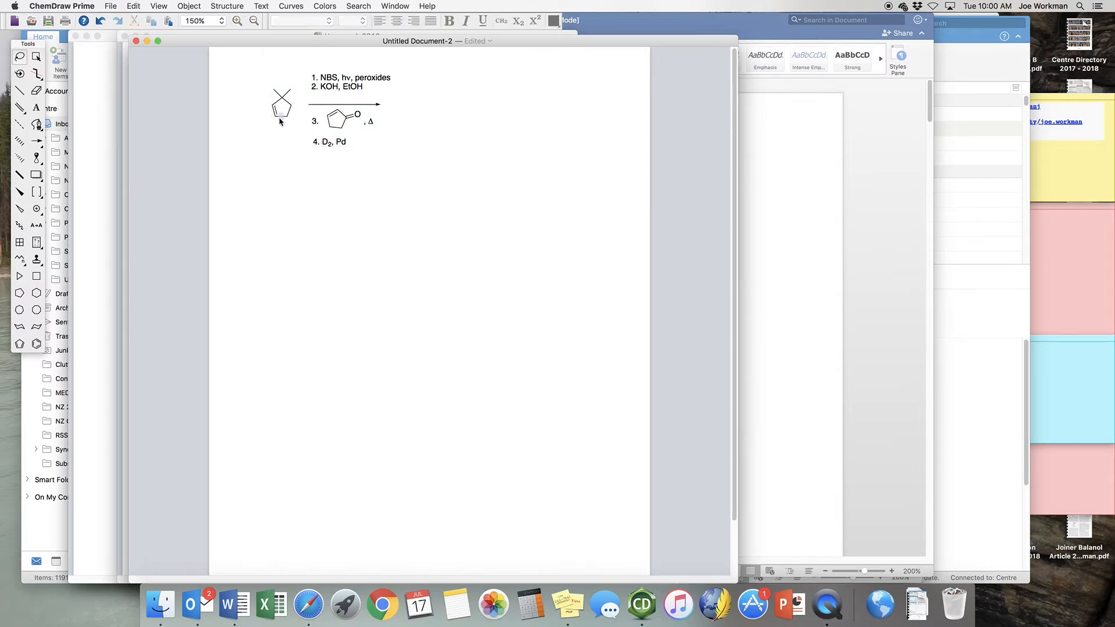
left_click(280, 116)
double_click(290, 109)
key("super+c")
key("super+v")
left_click_drag(283, 108, 435, 95)
left_click(19, 90)
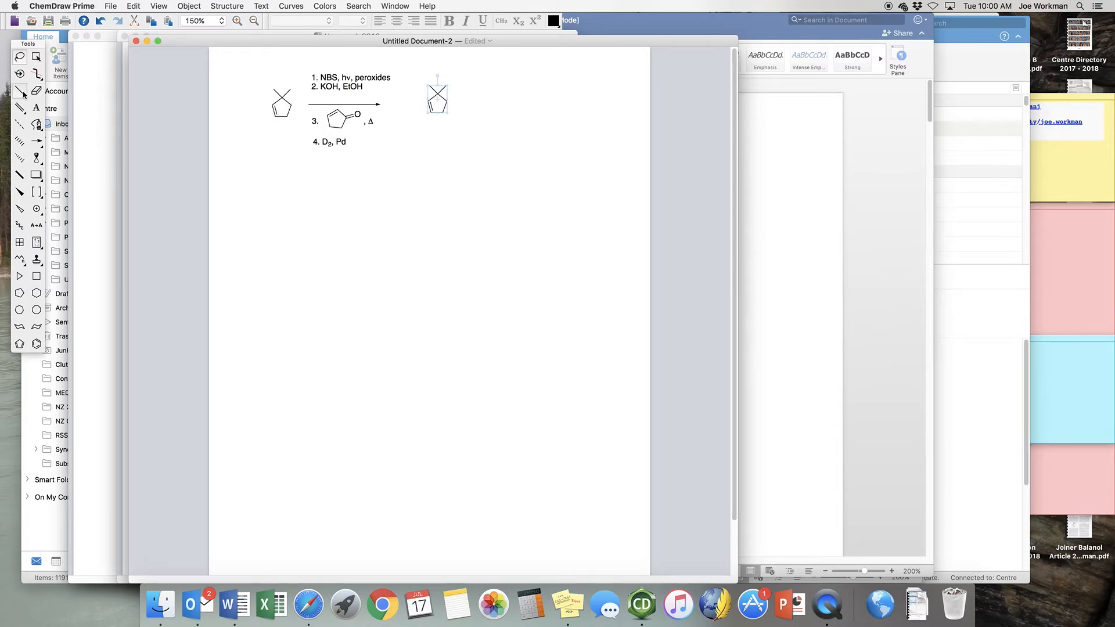
left_click(443, 108)
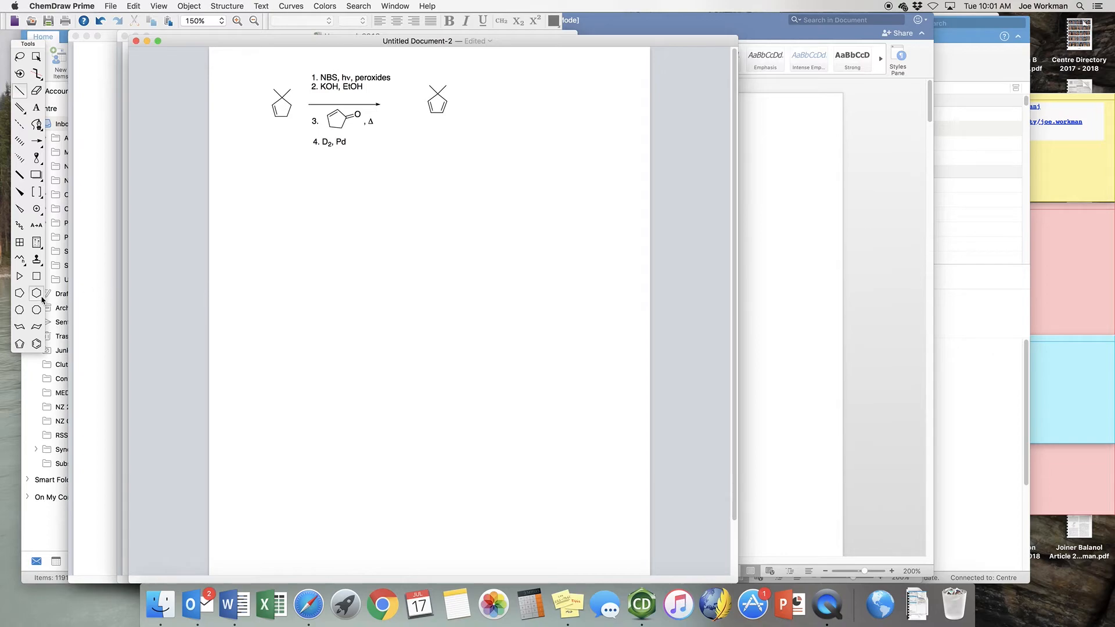
Place a bridged norbornane-type template from the Bicyclics templates to the right of the diene.
left_click(37, 261)
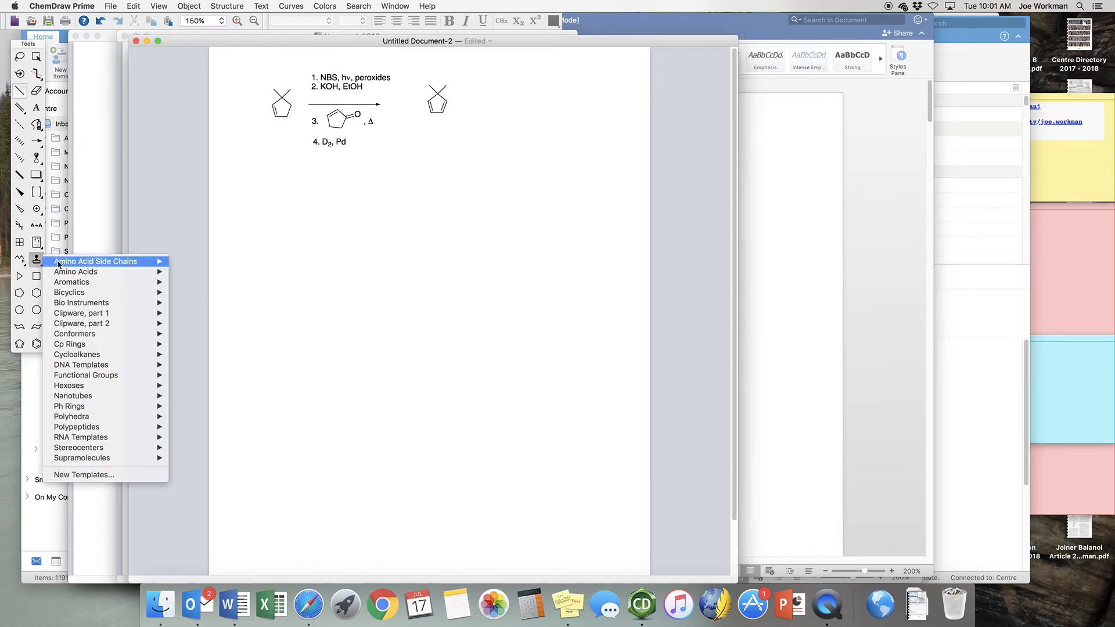
mouse_move(85, 295)
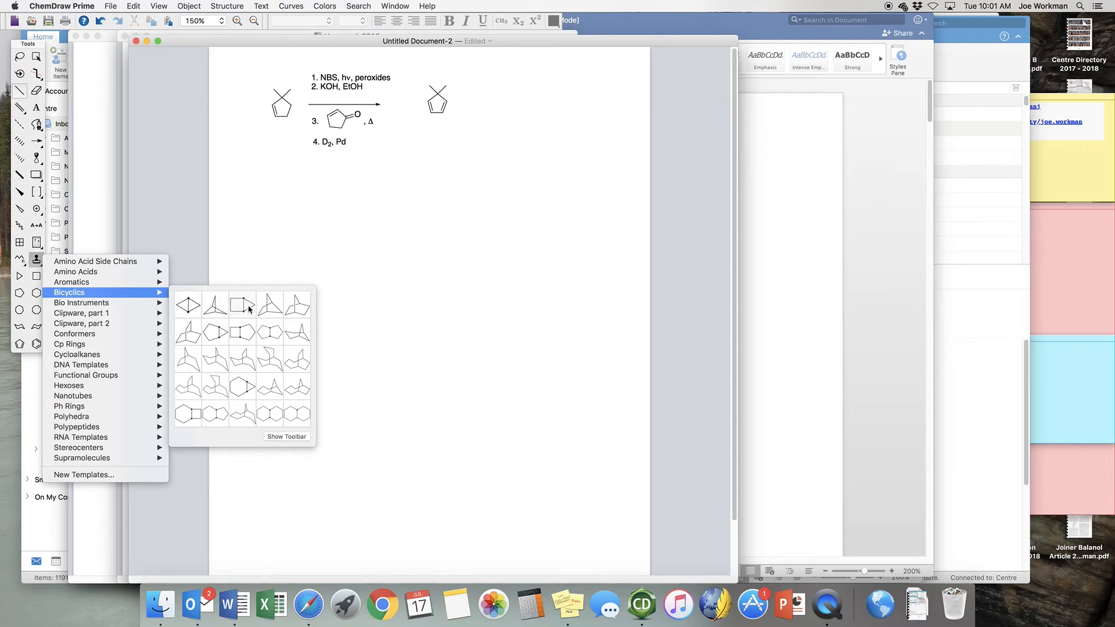
left_click(298, 313)
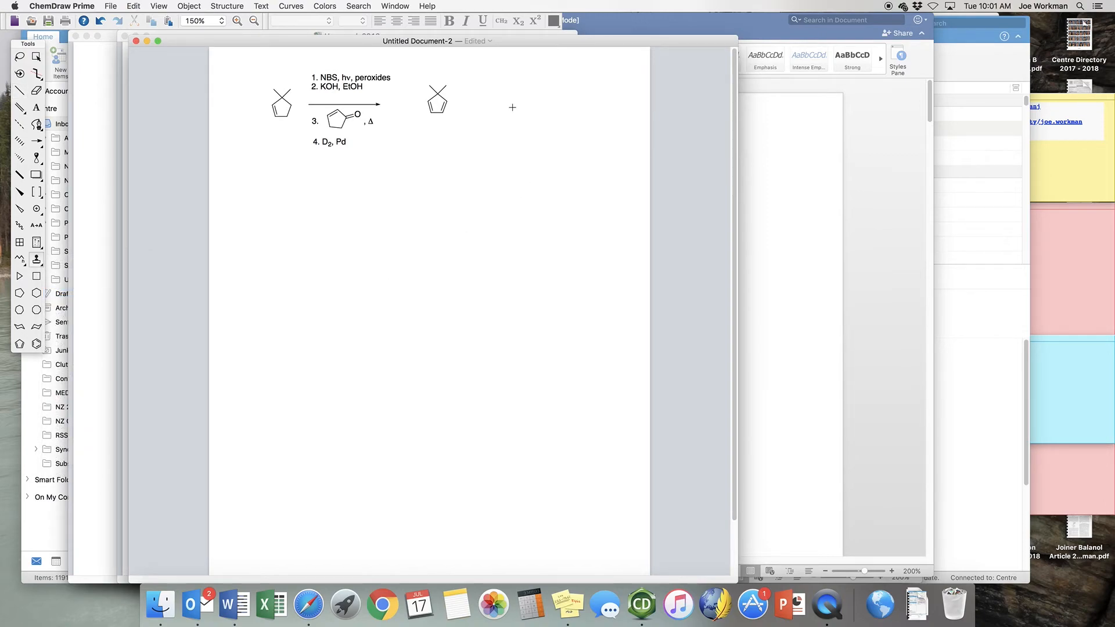
left_click_drag(510, 111, 483, 145)
Add two methyl bonds to the bridge carbon of the bicyclic structure and a double bond on its outer left edge.
left_click(19, 90)
left_click_drag(510, 92, 522, 70)
left_click(503, 110)
Fuse a cyclopentane ring onto the right side of the bicyclic structure and add a C=O ketone labelled O on its upper carbon.
left_click(22, 297)
left_click(529, 107)
left_click(20, 90)
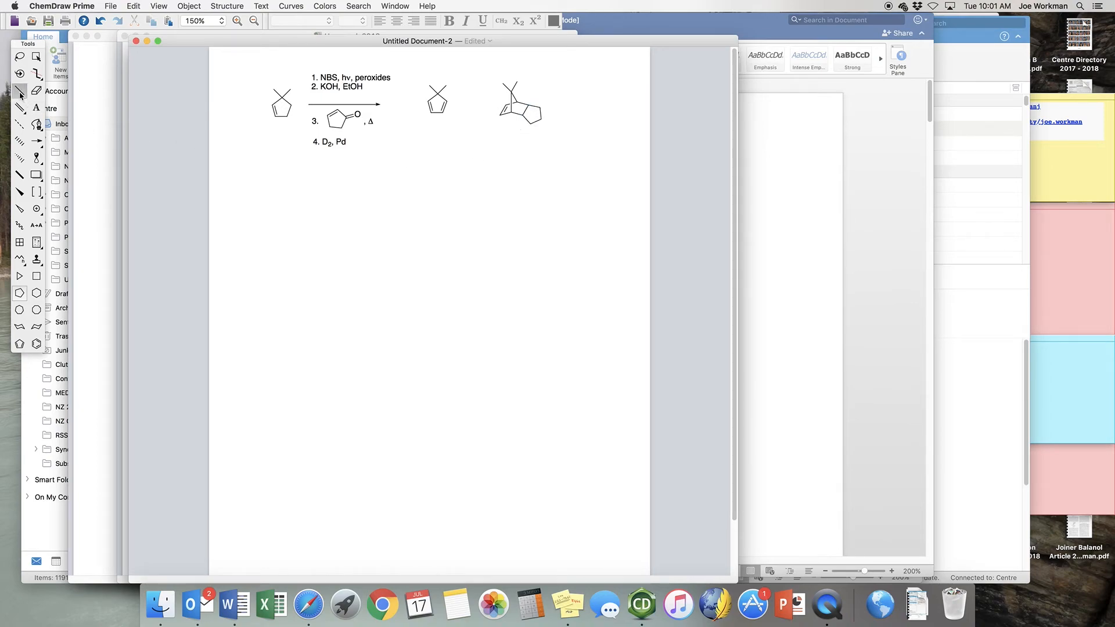
left_click(535, 106)
left_click(545, 104)
left_click(36, 107)
key("o")
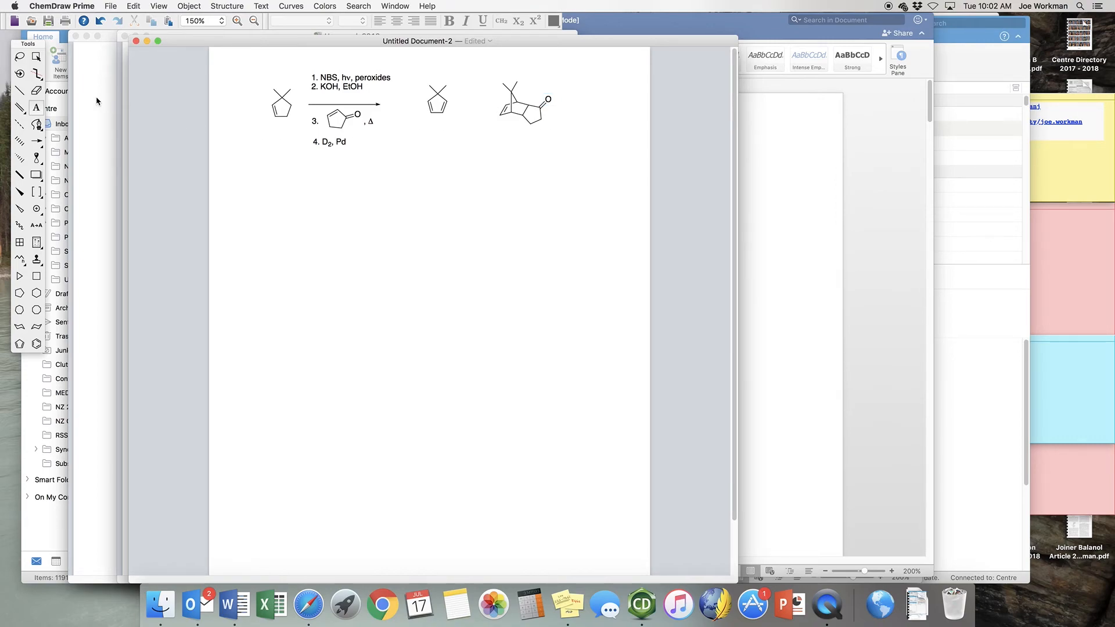
Place a duplicate of the tricyclic ketone adduct directly below the original.
left_click(20, 56)
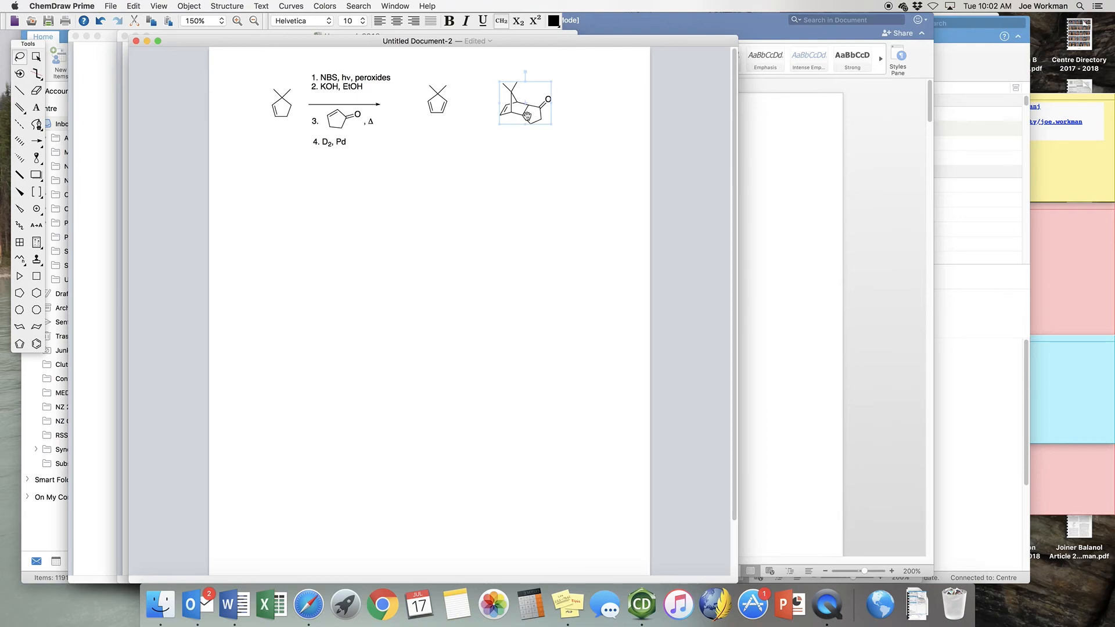
left_click_drag(527, 115, 521, 196)
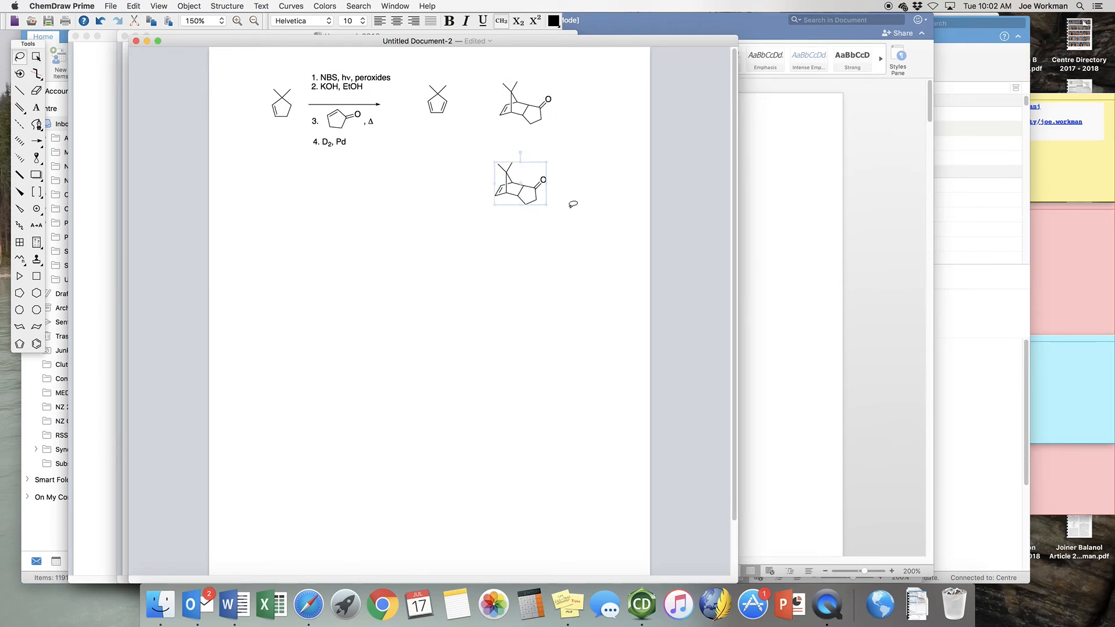
left_click(437, 178)
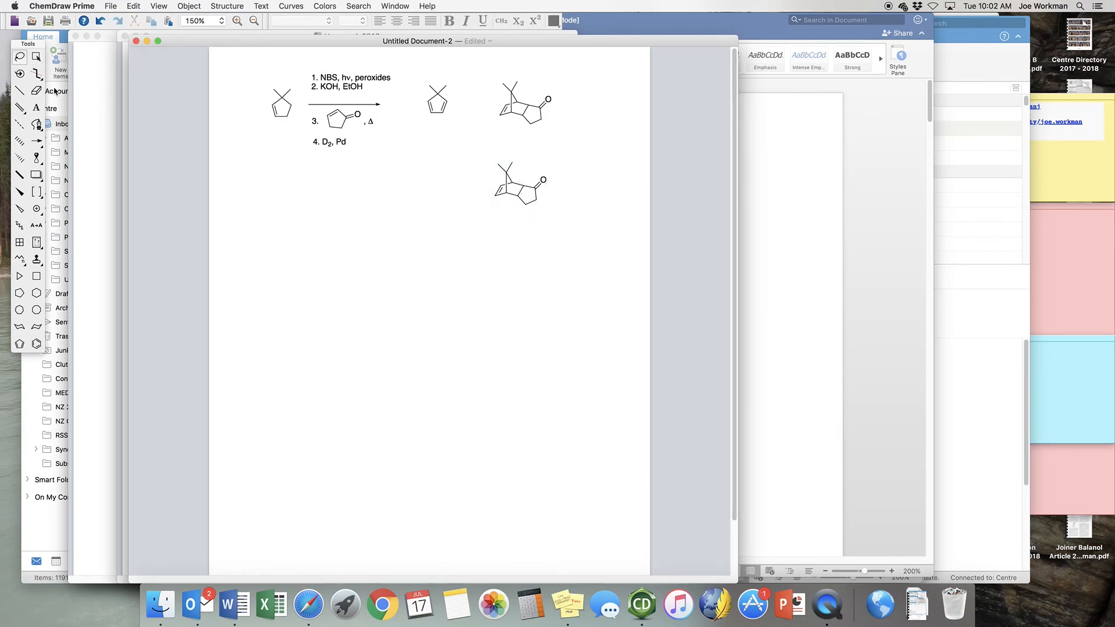
Reduce the lower copy's double bond to a single bond and attach a D substituent to each of its two carbons.
left_click(36, 90)
left_click(498, 191)
left_click(24, 92)
left_click(36, 107)
type("D")
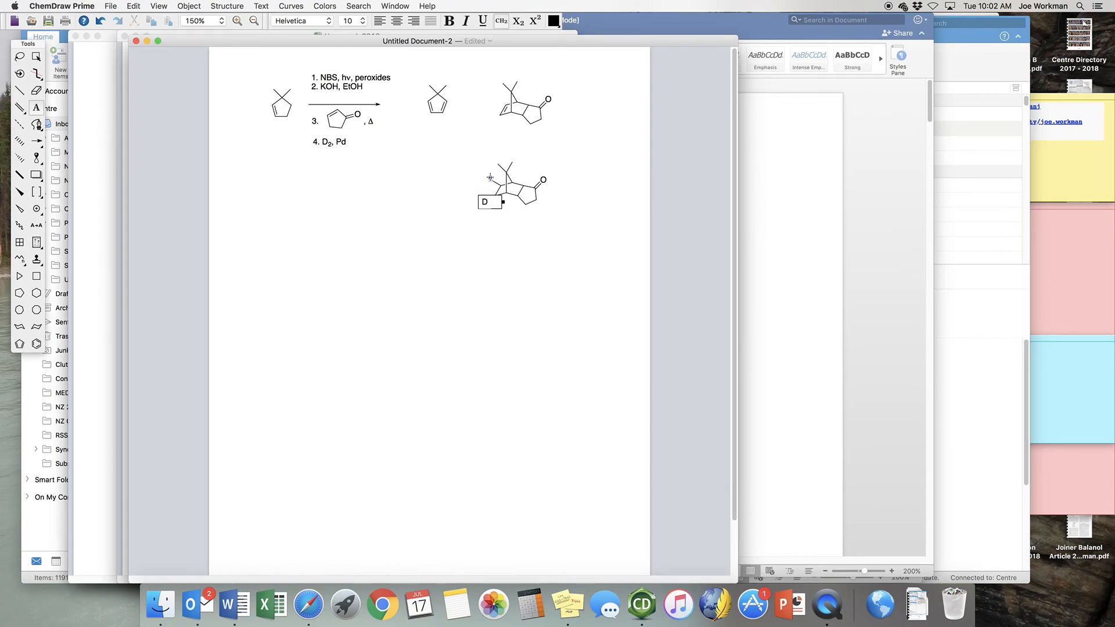
left_click(352, 206)
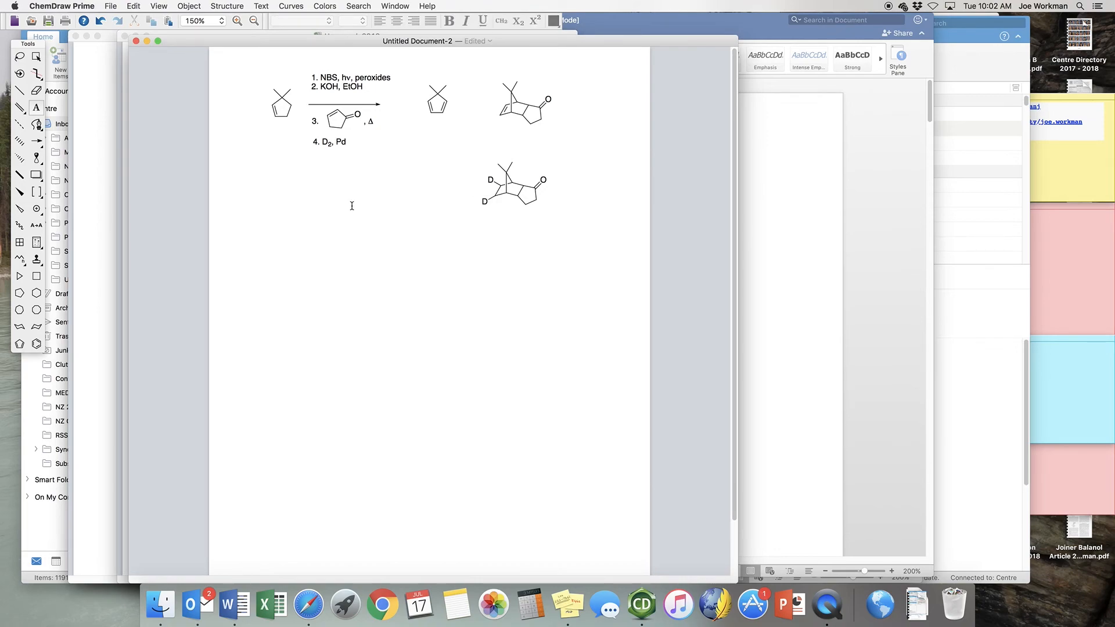